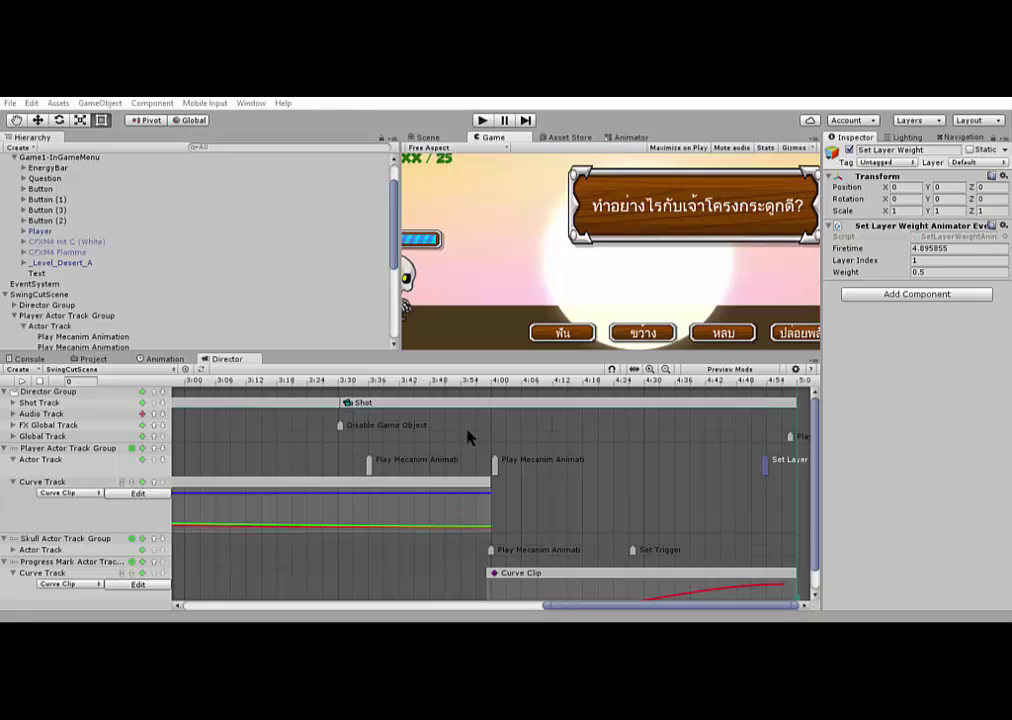
# Step: Play the scene, widen the Game view, Director timeline and Hierarchy, then resume and pause the cutscene
pyautogui.click(481, 120)
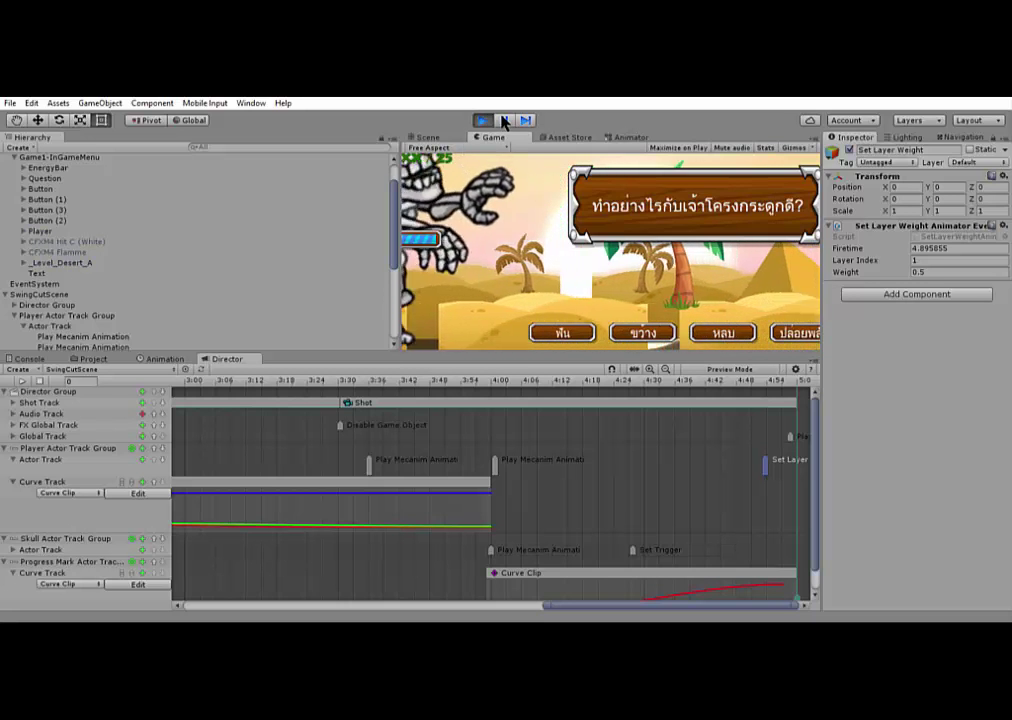
pyautogui.moveTo(398, 297); pyautogui.dragTo(180, 297)
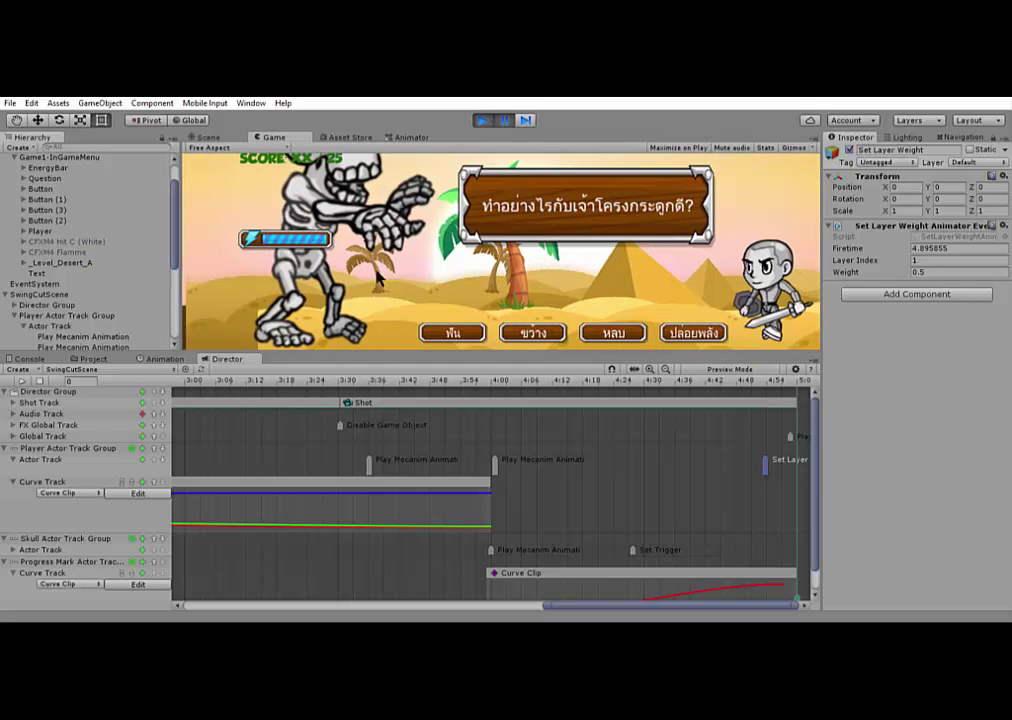
pyautogui.moveTo(827, 290); pyautogui.dragTo(858, 285)
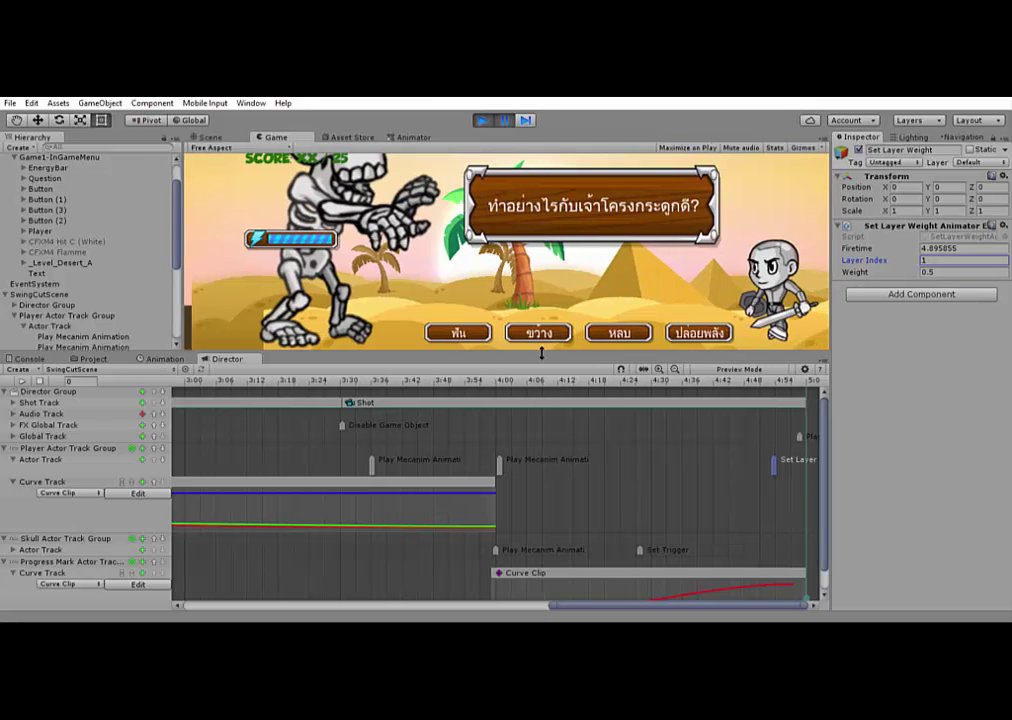
pyautogui.moveTo(541, 352); pyautogui.dragTo(540, 322)
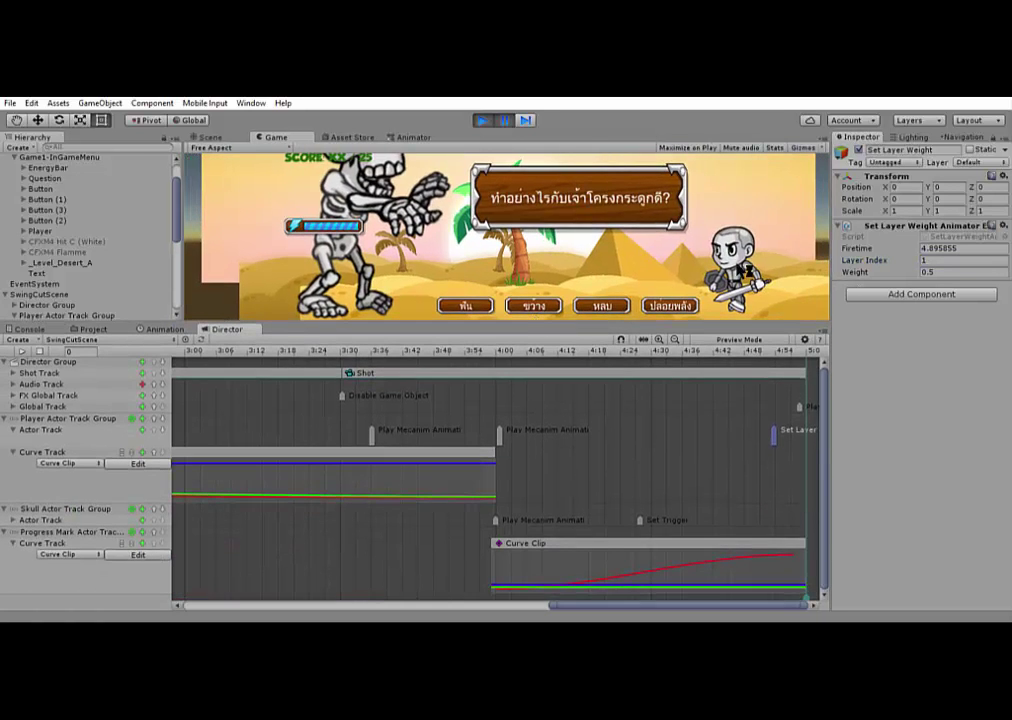
pyautogui.moveTo(183, 257); pyautogui.dragTo(298, 262)
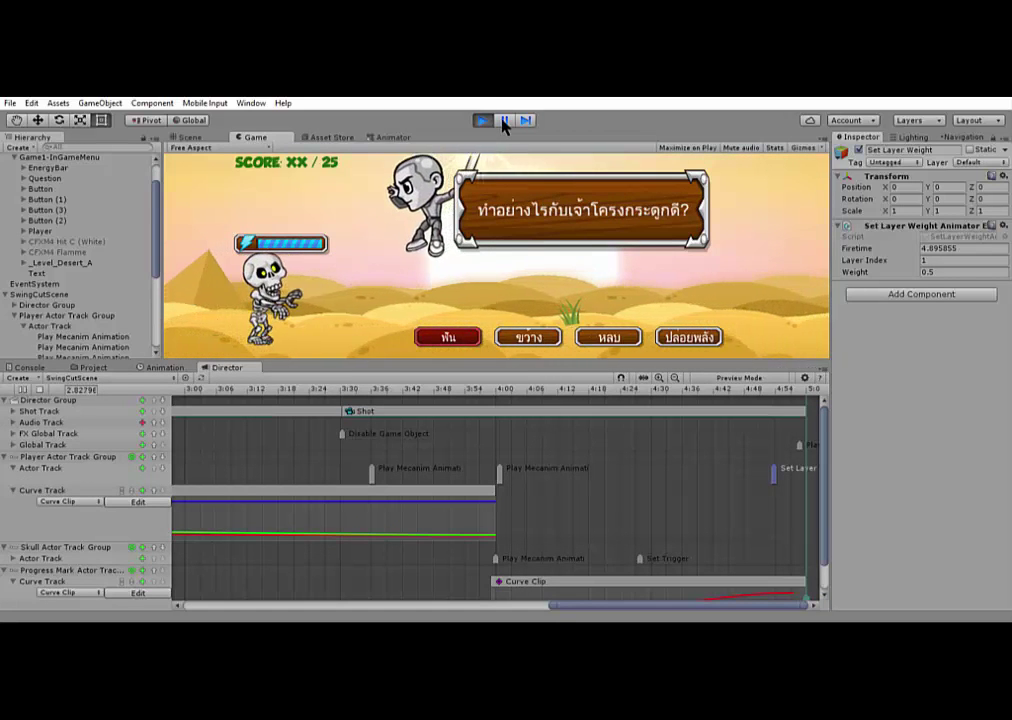
pyautogui.click(505, 121)
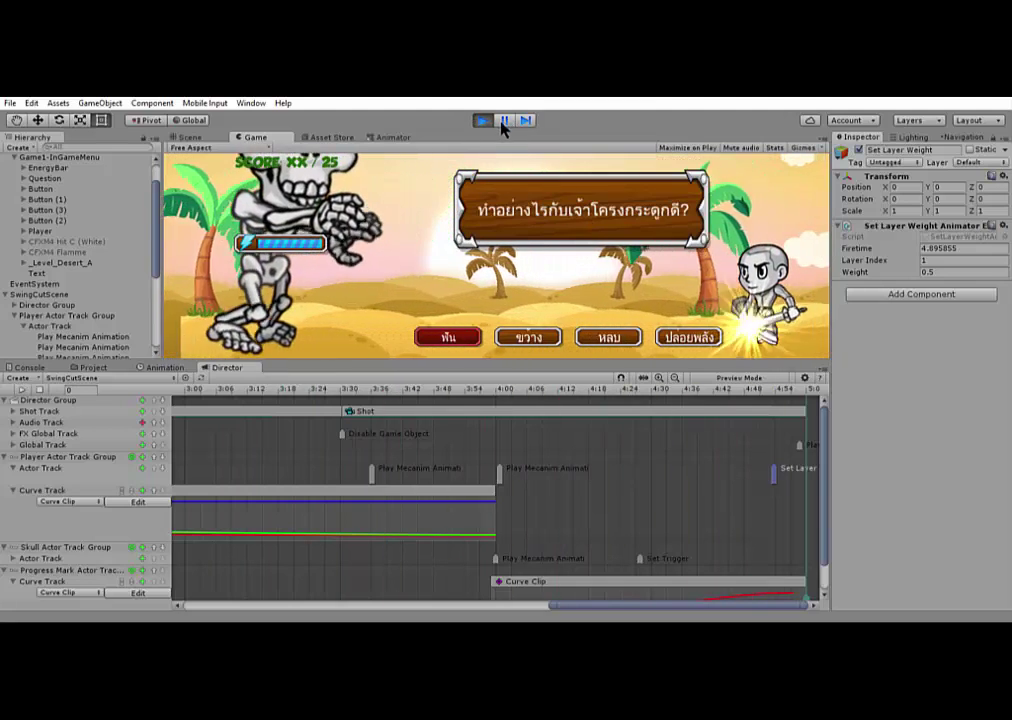
pyautogui.click(503, 121)
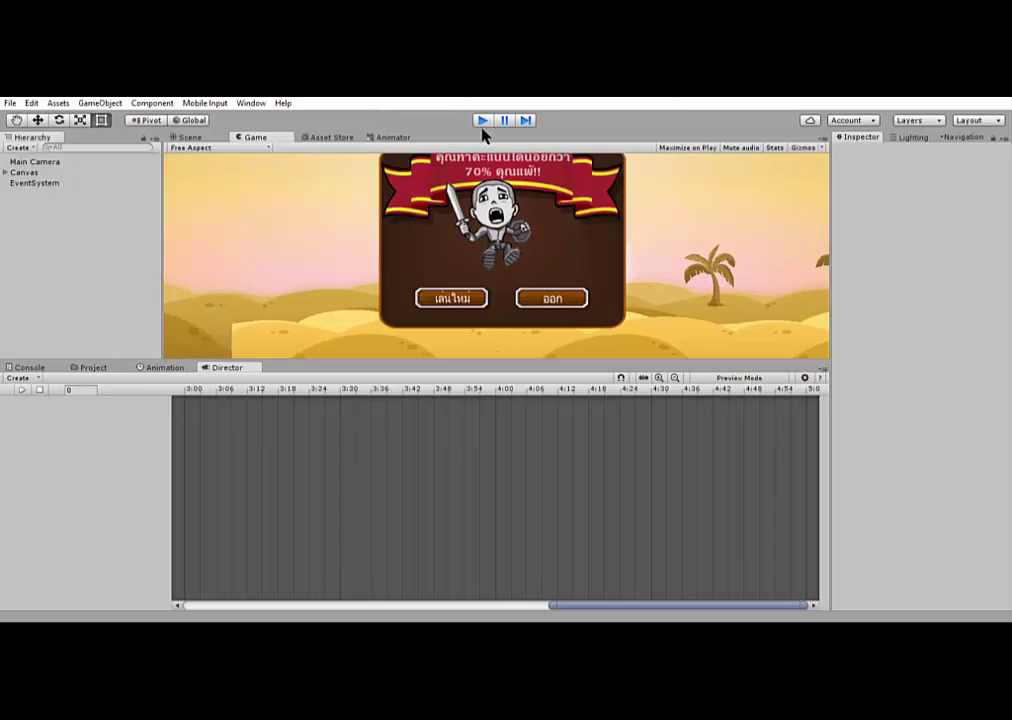
# Step: Stop play mode and open the Player's animator controller in the Animator window
pyautogui.click(482, 122)
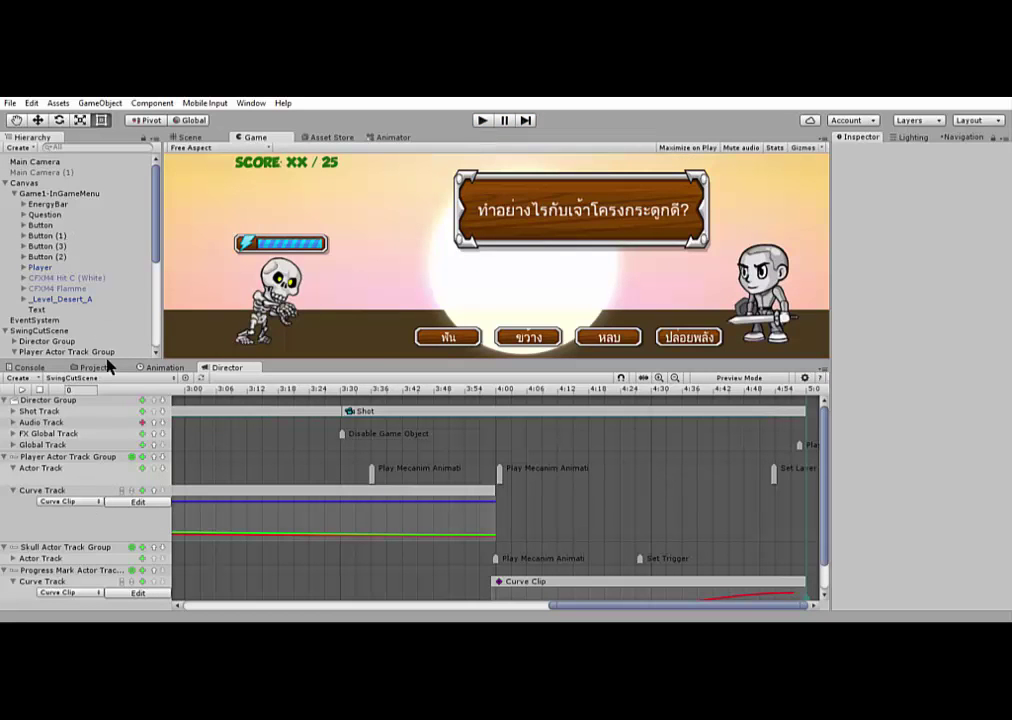
pyautogui.click(40, 267)
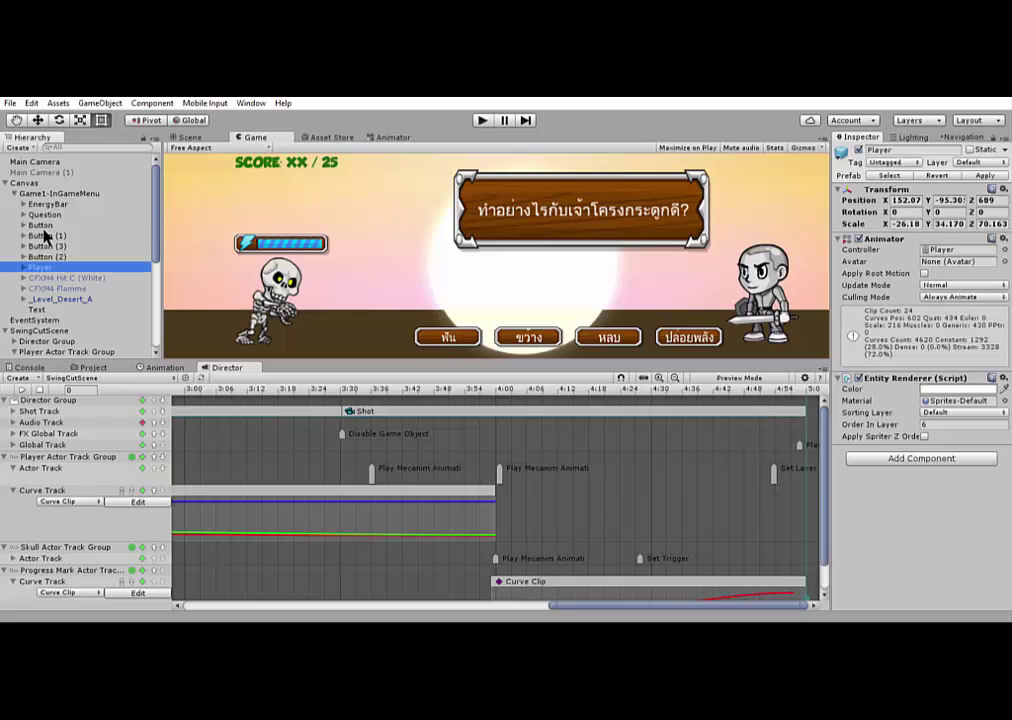
pyautogui.click(953, 250)
pyautogui.doubleClick(953, 250)
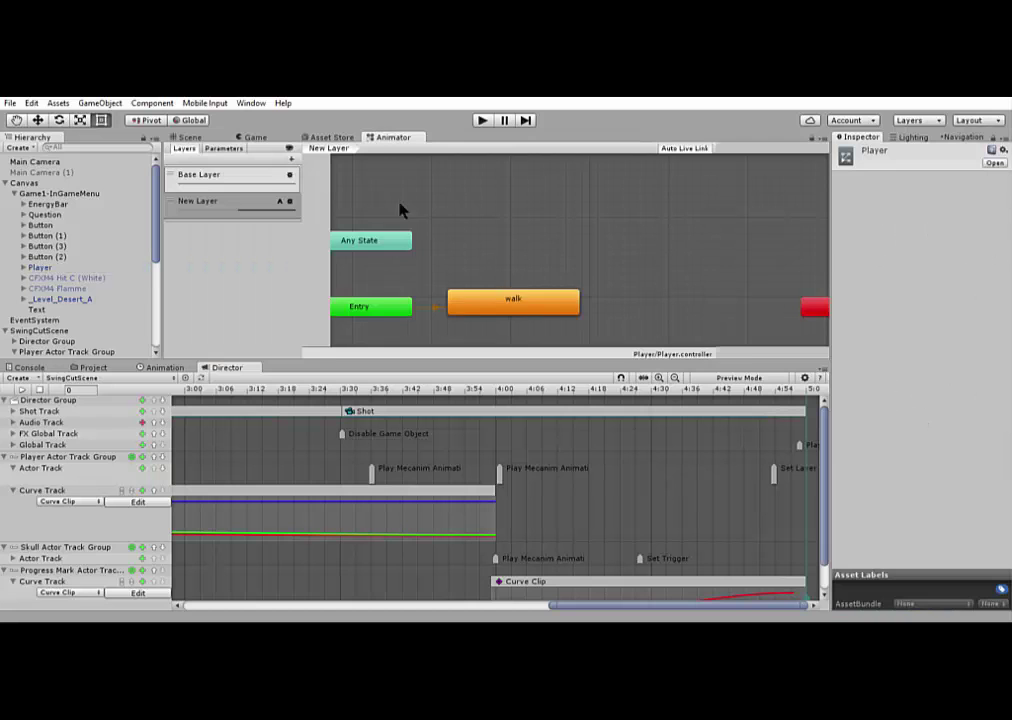
# Step: Review the Base Layer graph and New Layer's settings, then add a third animator layer
pyautogui.click(212, 168)
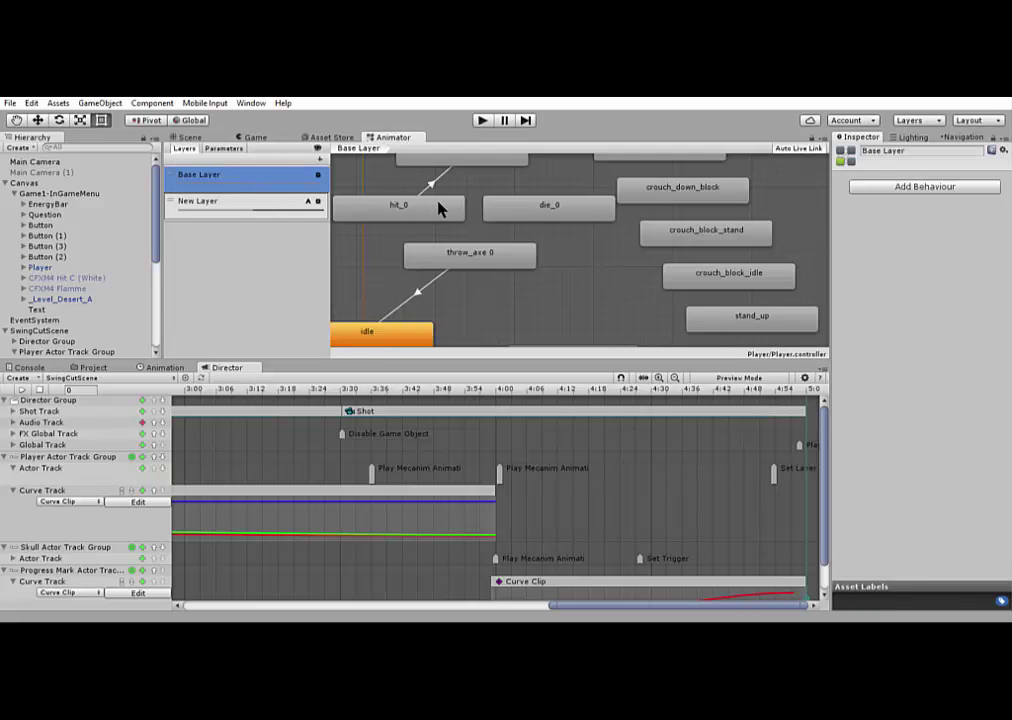
pyautogui.moveTo(440, 207); pyautogui.dragTo(517, 342, button='middle')
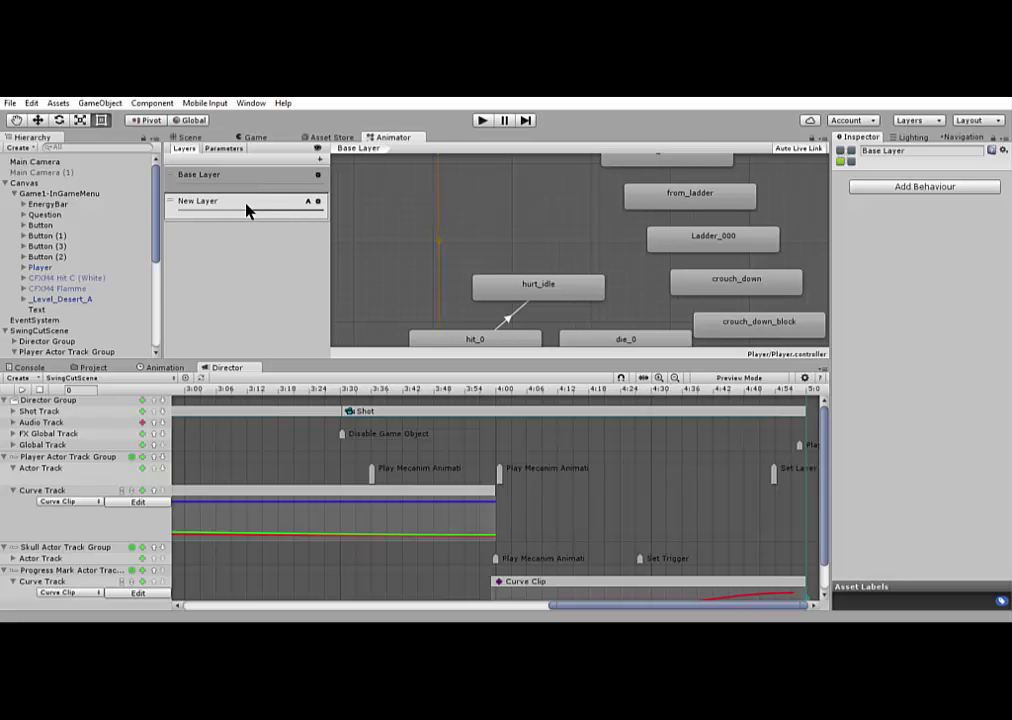
pyautogui.click(314, 203)
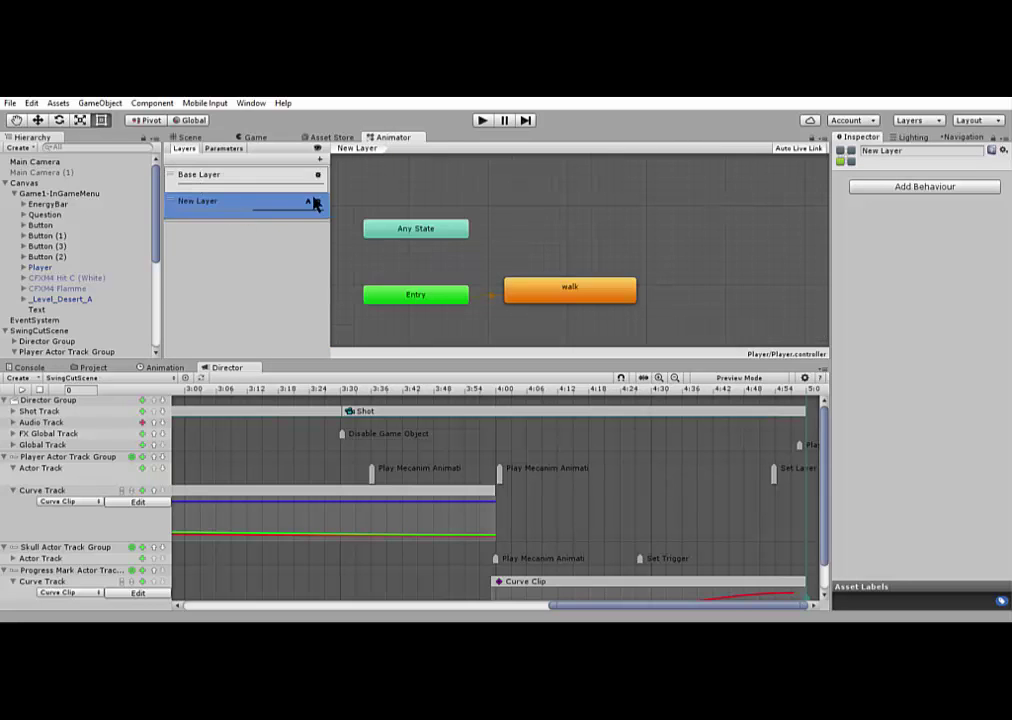
pyautogui.click(318, 202)
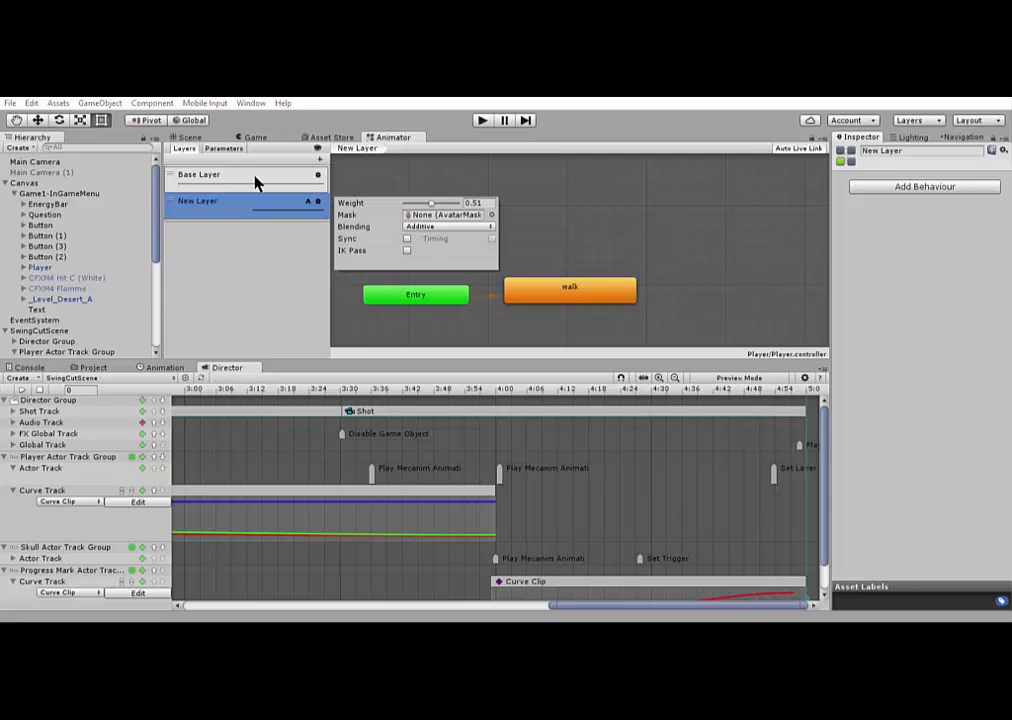
pyautogui.click(320, 158)
# Step: Keep the name New Layer 0, give it weight 0.51 and Additive blending, then show Base Layer
pyautogui.click(248, 228)
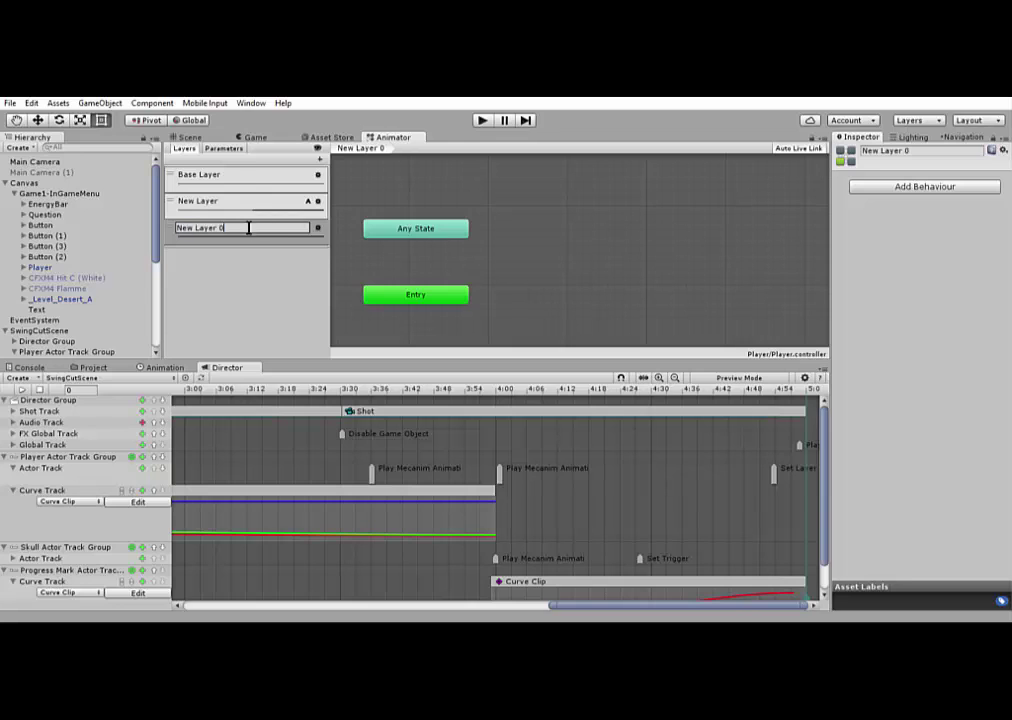
pyautogui.press('Return')
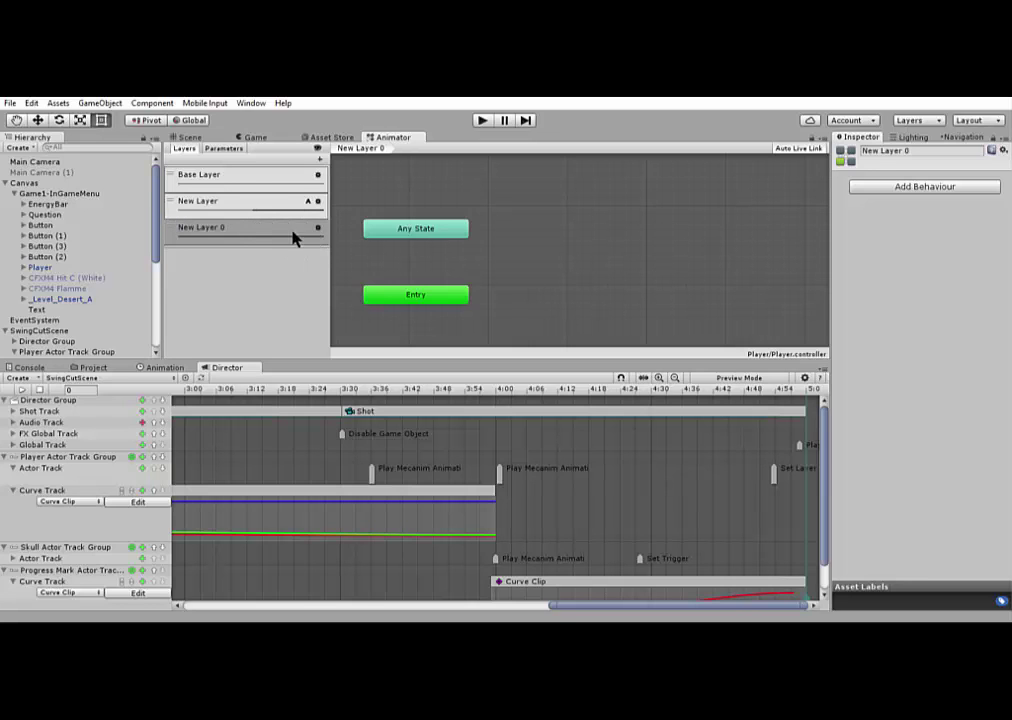
pyautogui.click(318, 229)
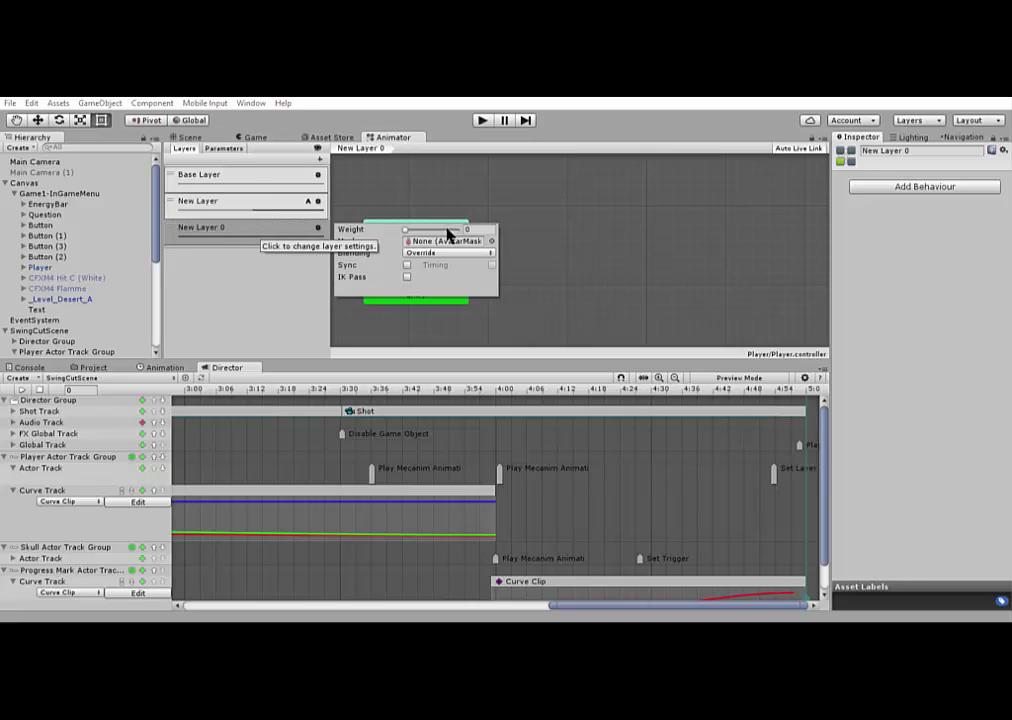
pyautogui.moveTo(418, 233); pyautogui.dragTo(433, 238)
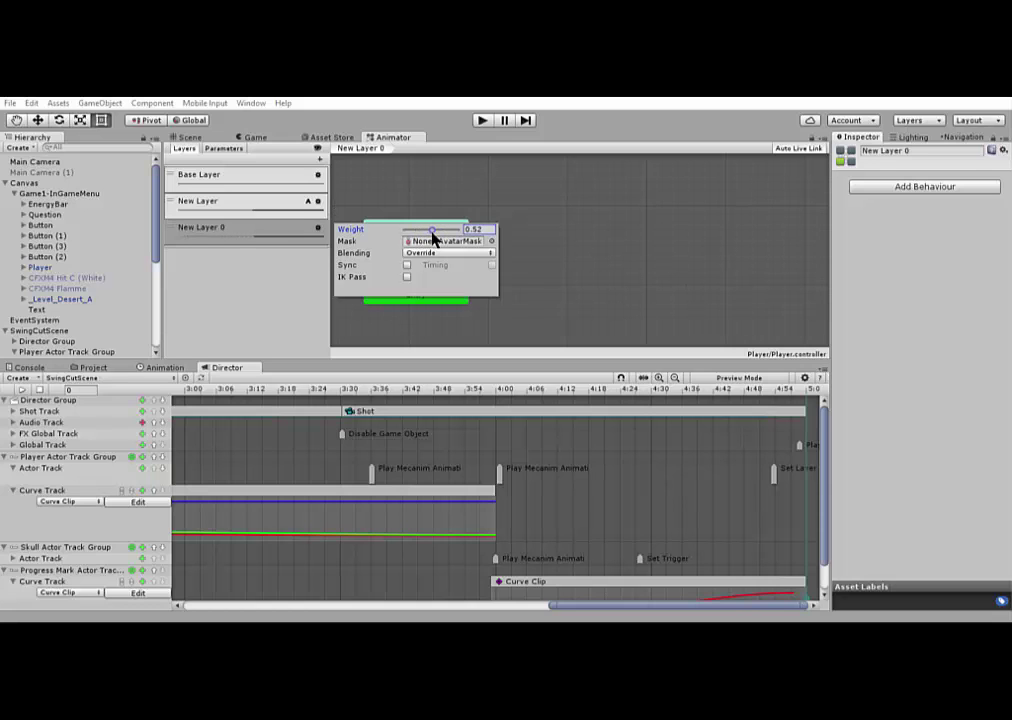
pyautogui.click(445, 253)
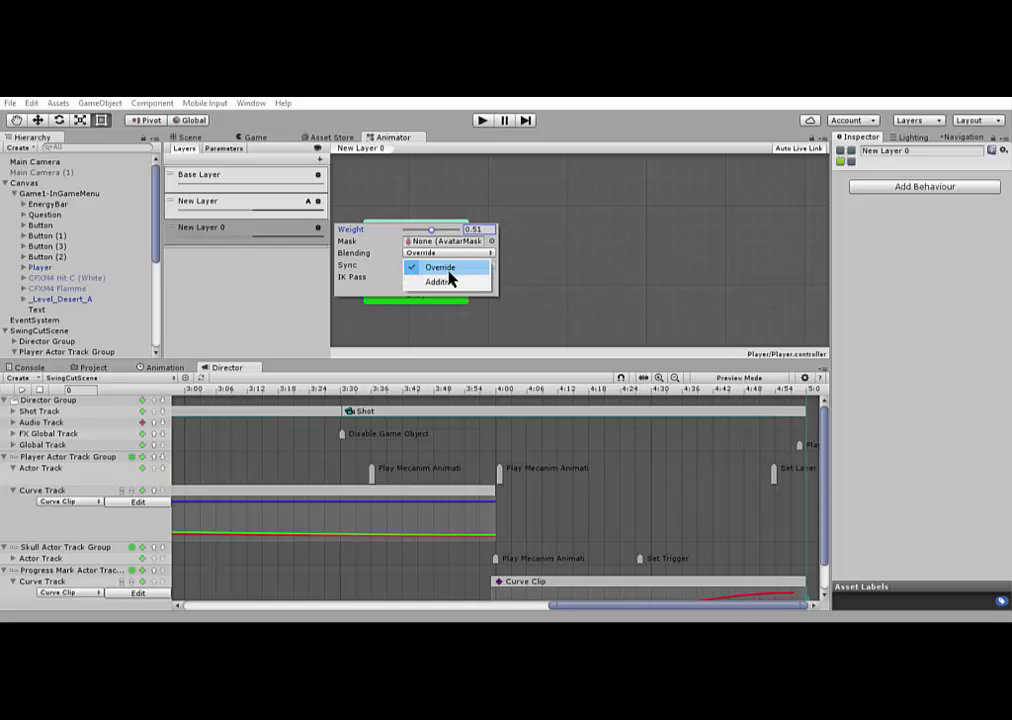
pyautogui.click(445, 283)
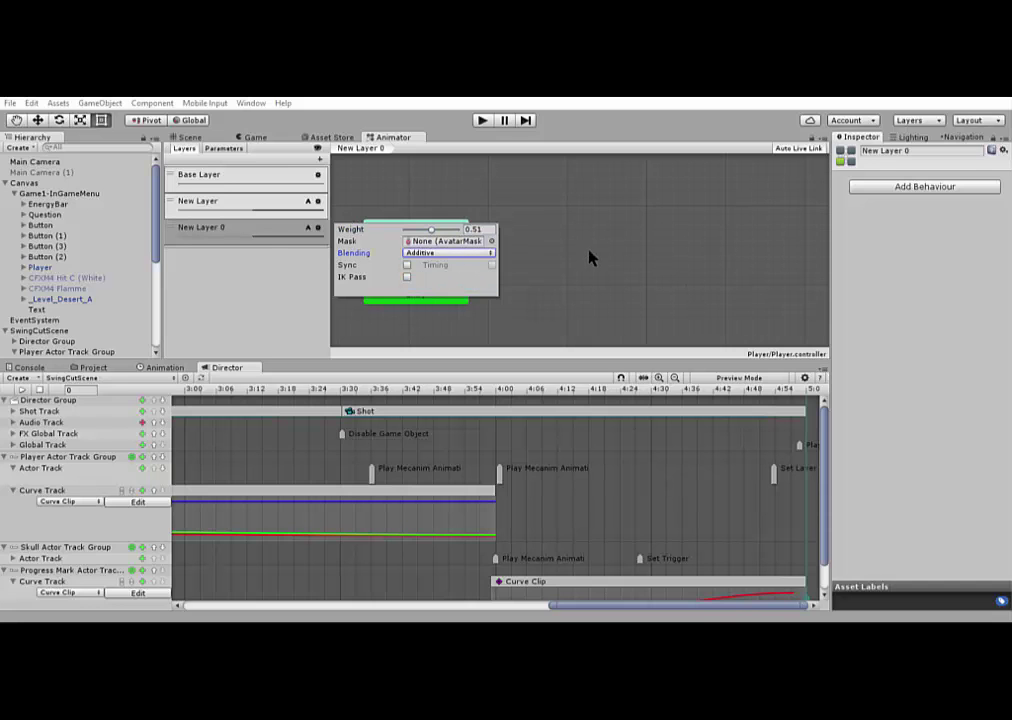
pyautogui.click(281, 303)
pyautogui.click(218, 170)
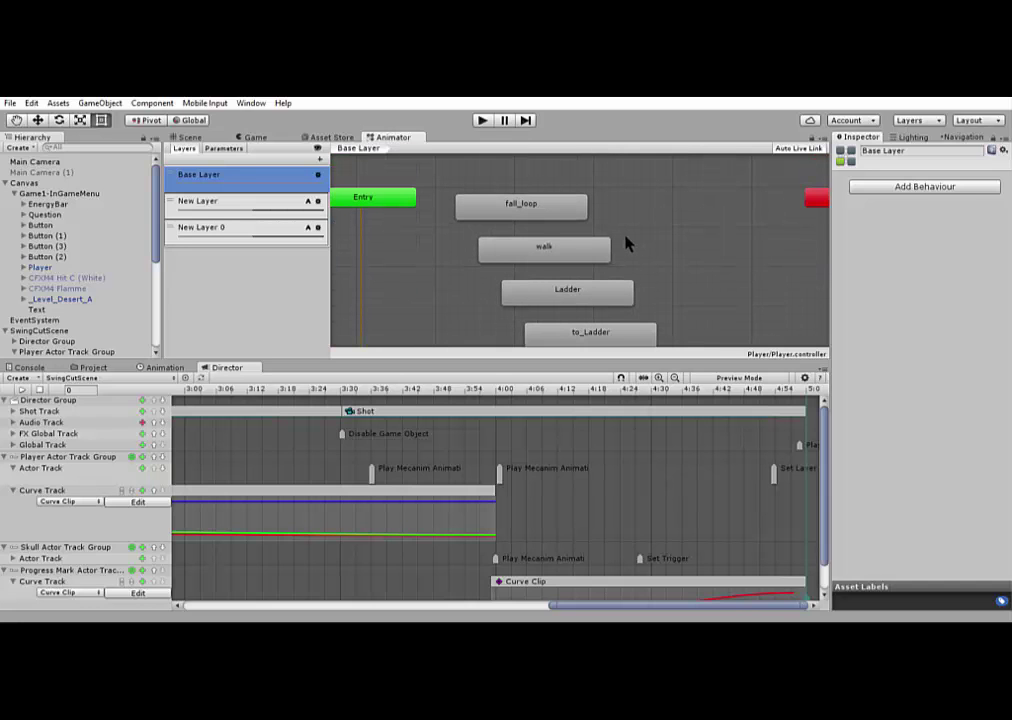
# Step: Check the fall_loop and Ladder states, then paste Ladder into New Layer 0 beside Any State
pyautogui.click(486, 212)
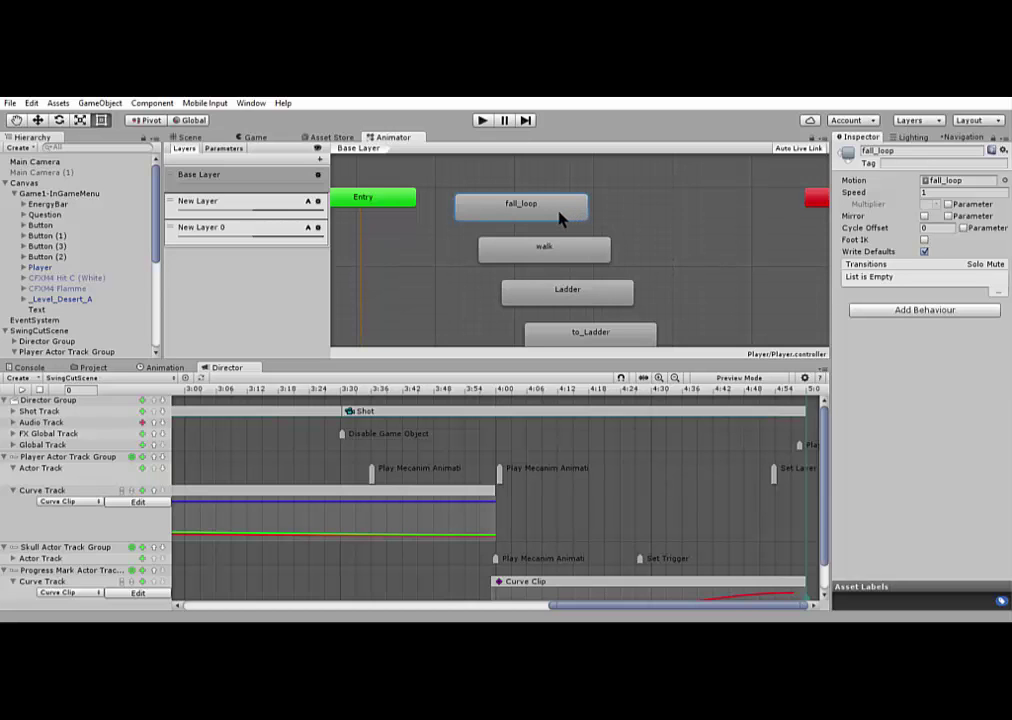
pyautogui.click(574, 292)
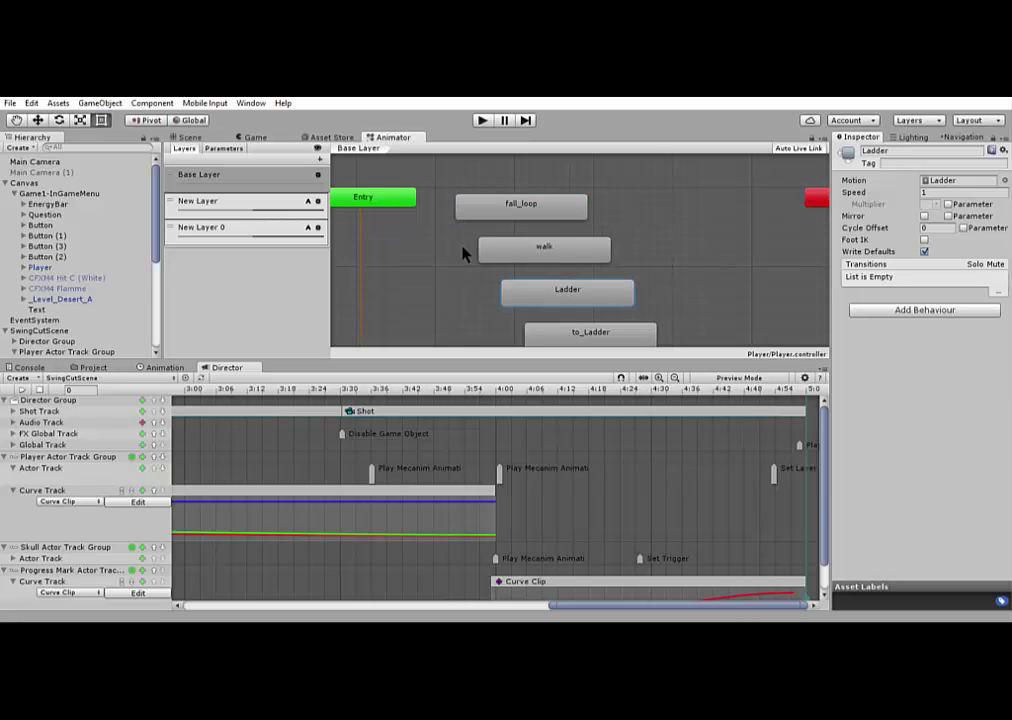
pyautogui.click(266, 232)
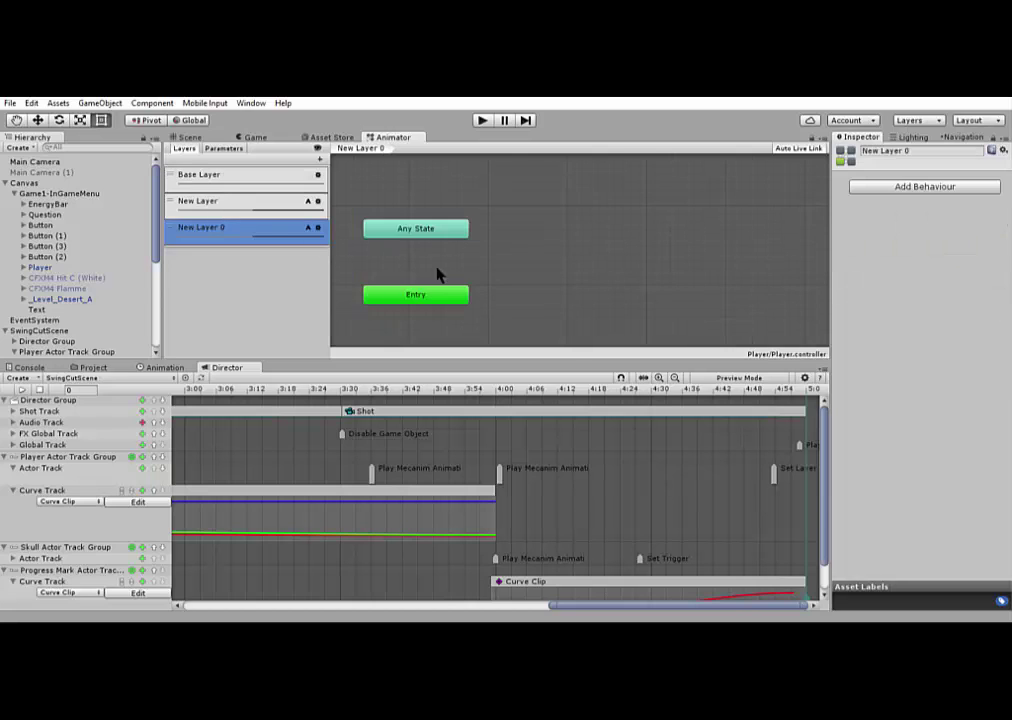
pyautogui.hotkey('ctrl', 'v')
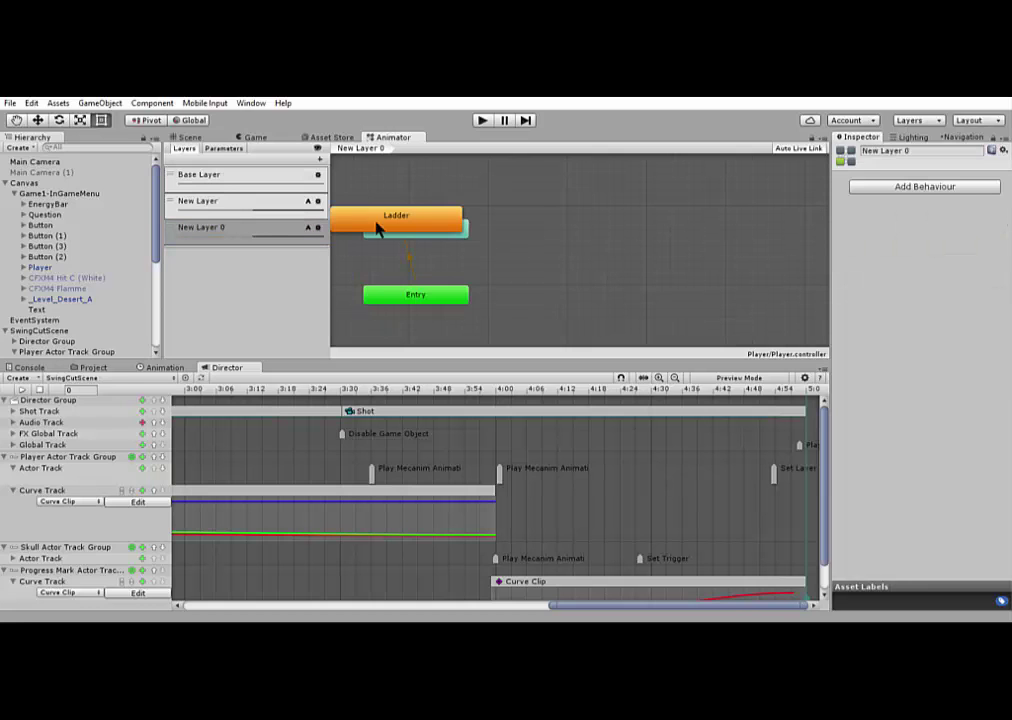
pyautogui.moveTo(378, 229); pyautogui.dragTo(544, 259)
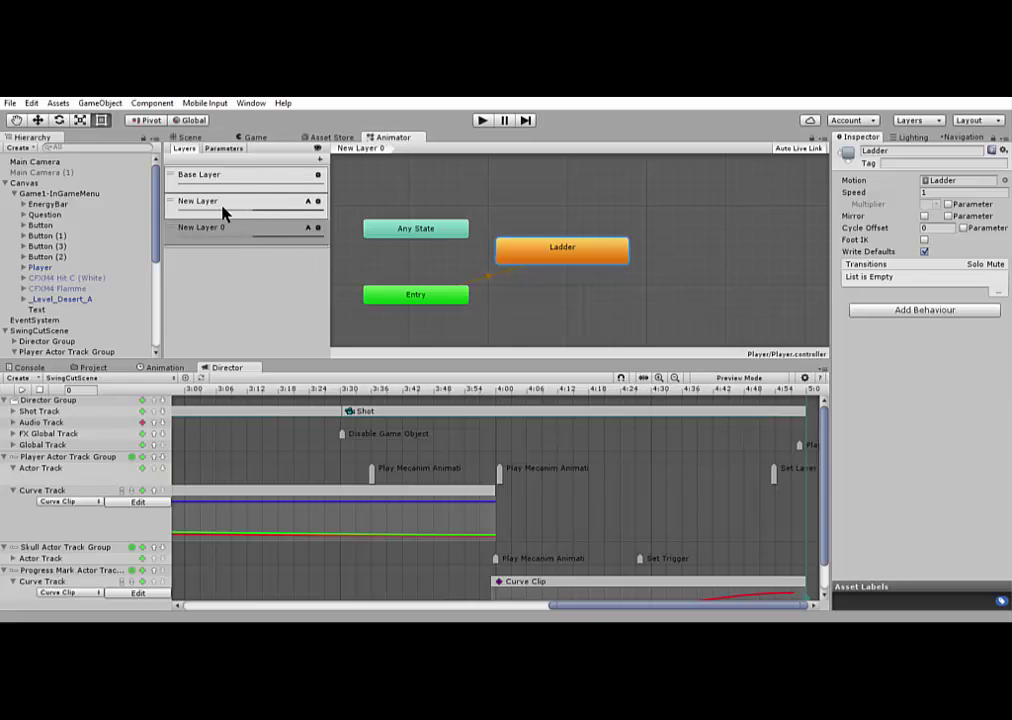
# Step: Enter play mode to watch the cutscene in the Game view
pyautogui.click(481, 120)
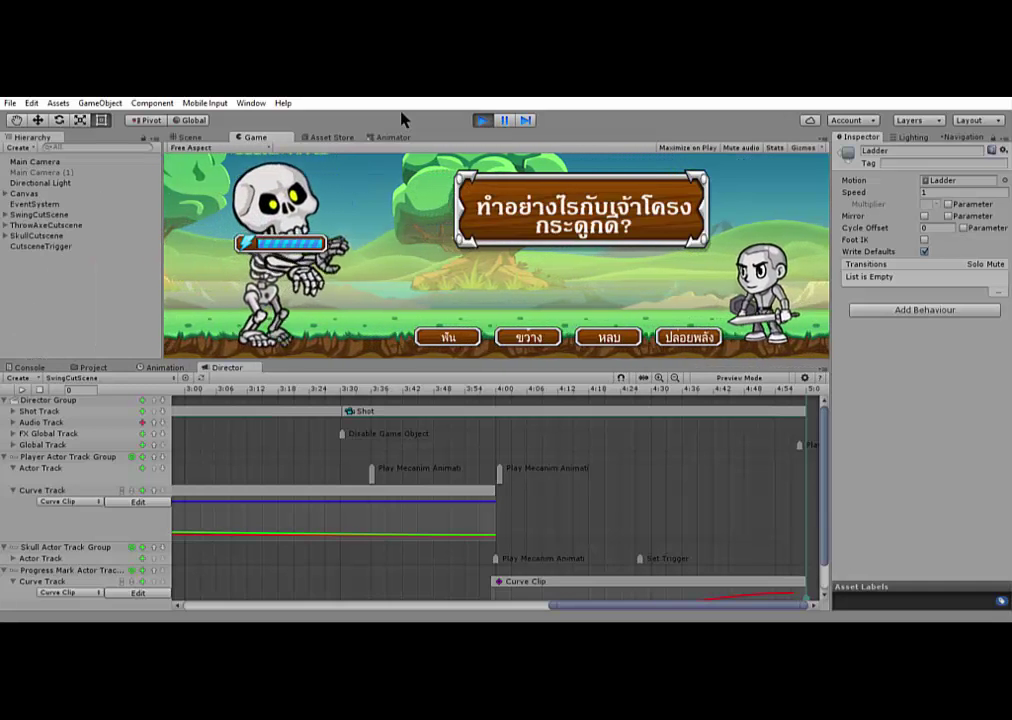
# Step: With the game running, lower New Layer's weight from 0.51 to 0 in the Animator
pyautogui.click(373, 139)
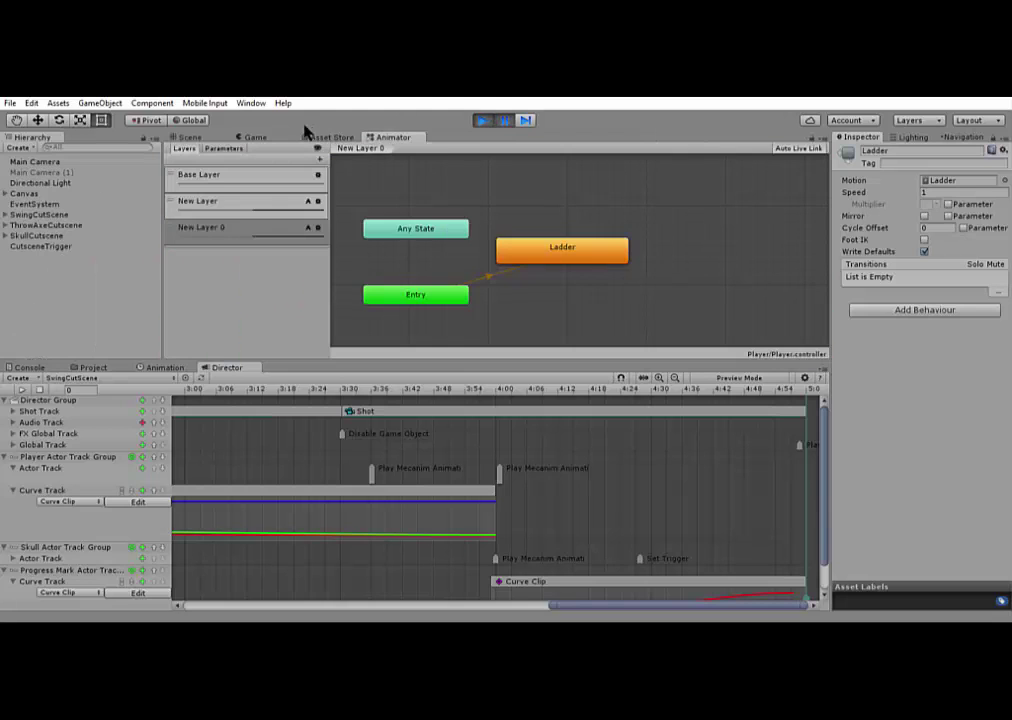
pyautogui.click(255, 210)
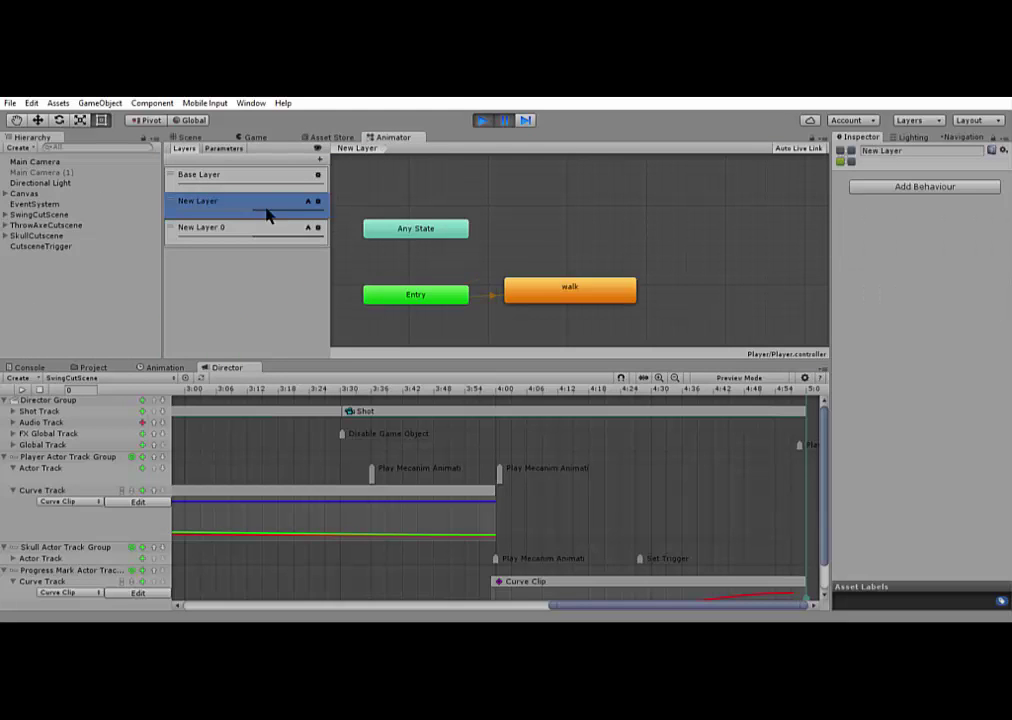
pyautogui.doubleClick(264, 202)
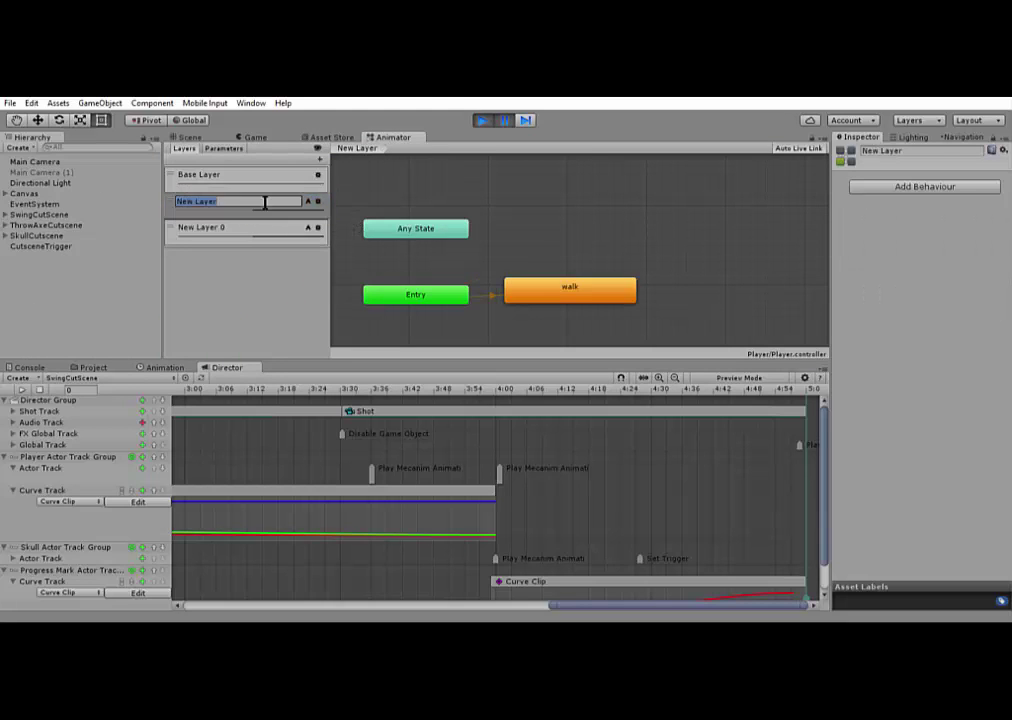
pyautogui.press('Return')
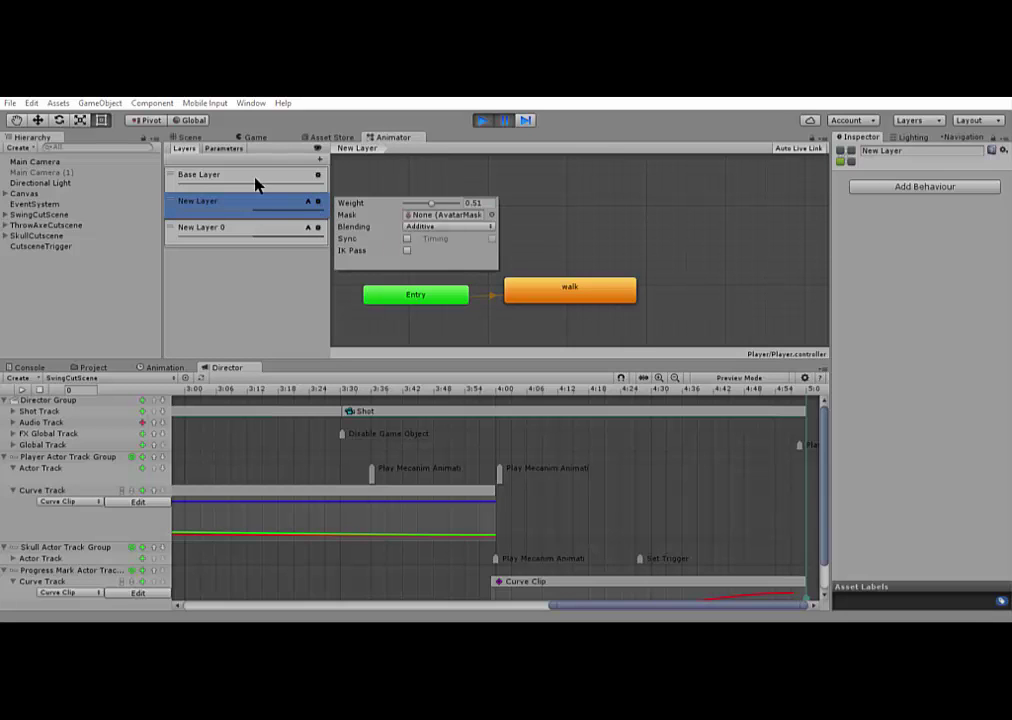
pyautogui.moveTo(432, 203); pyautogui.dragTo(359, 206)
pyautogui.click(257, 203)
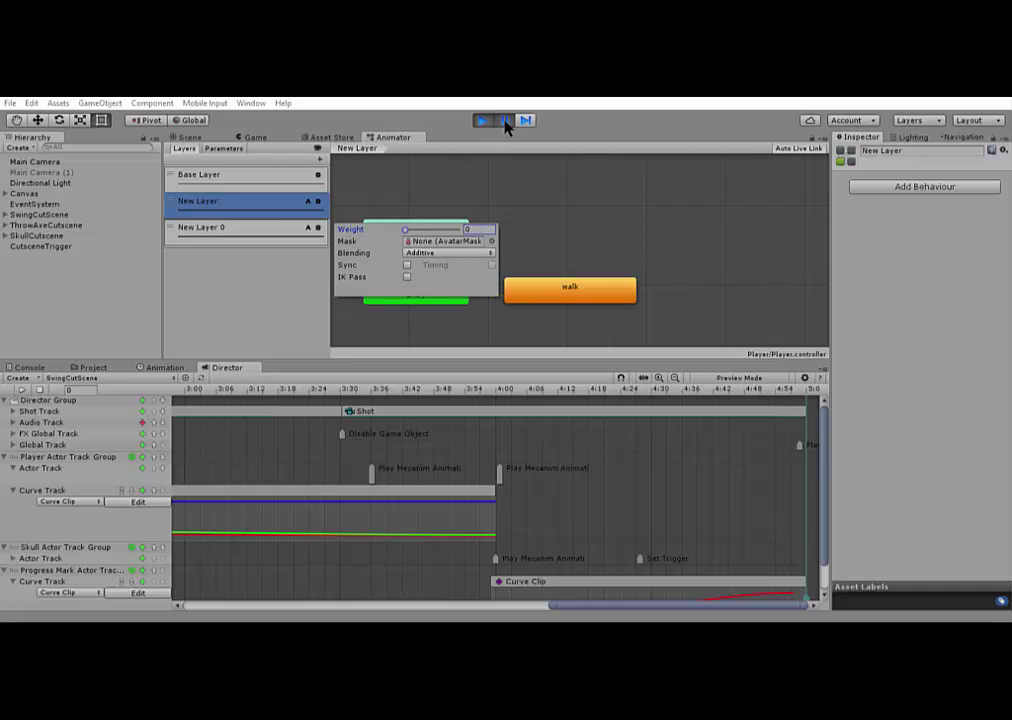
# Step: Close the layer settings, pause the game at the skeleton question panel, and return to the Animator
pyautogui.click(407, 120)
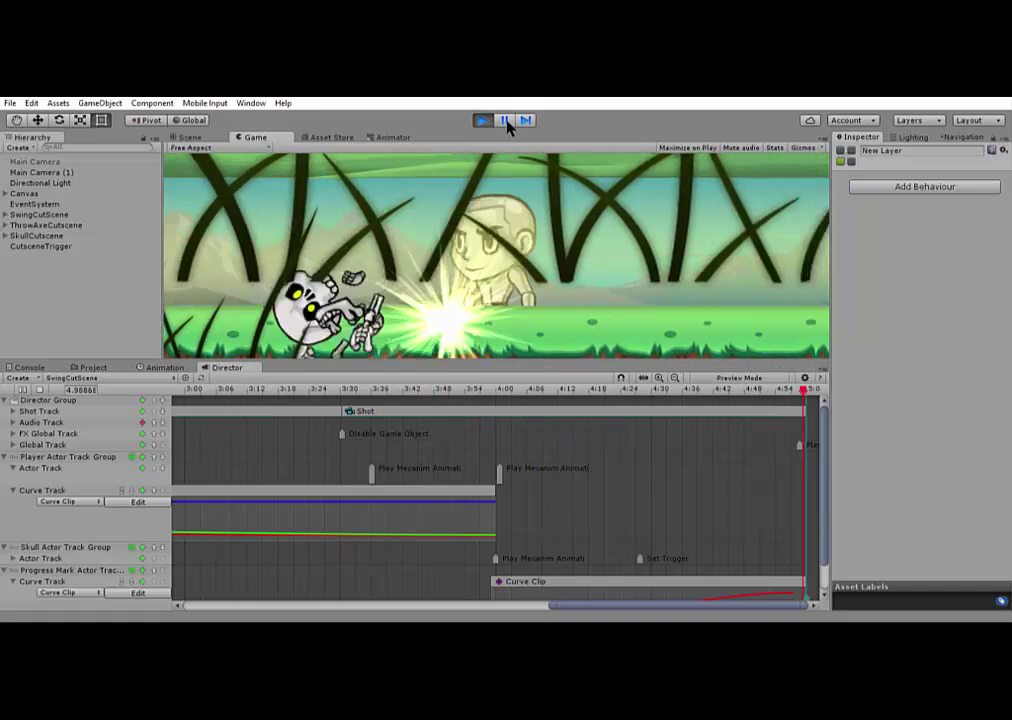
pyautogui.click(506, 121)
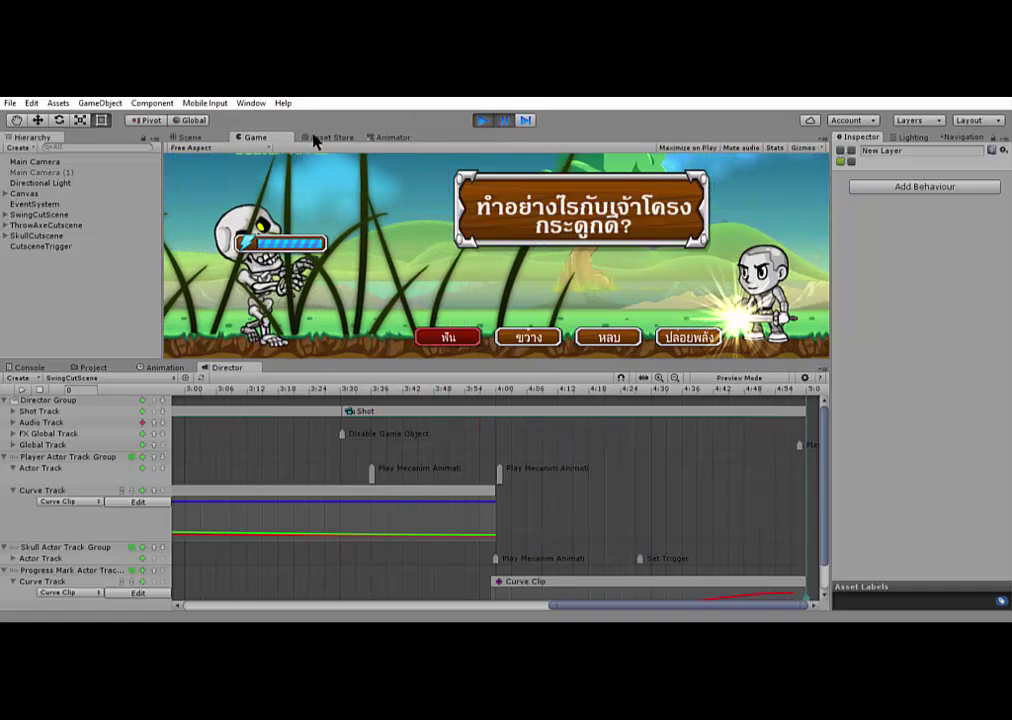
pyautogui.click(394, 137)
# Step: Select New Layer 0 and raise its weight to 0.75
pyautogui.click(236, 226)
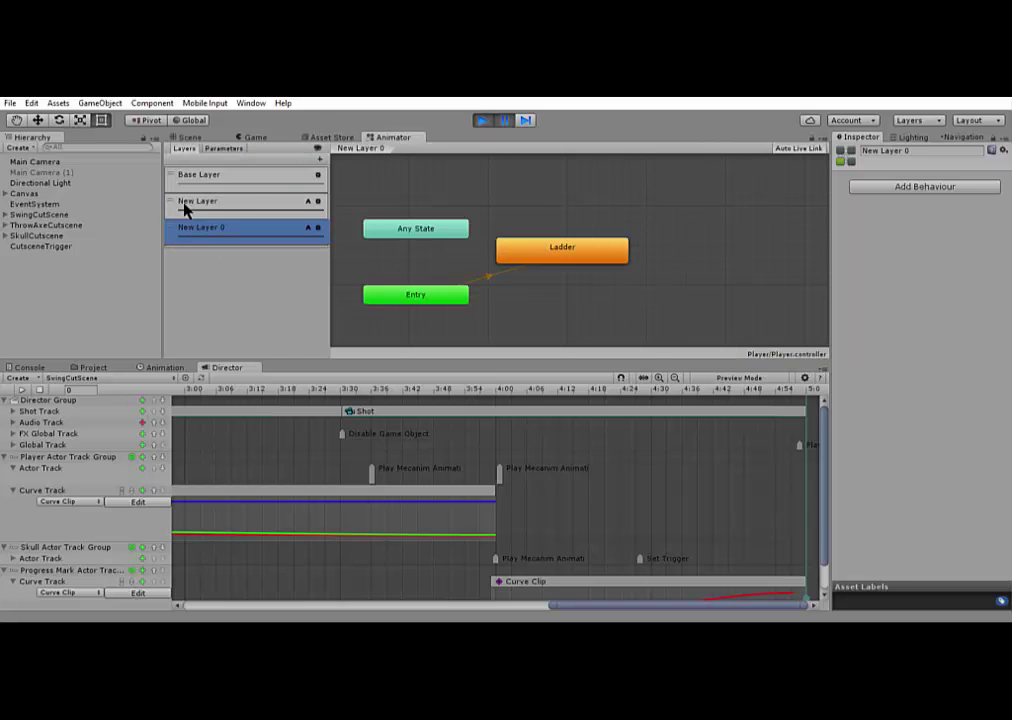
pyautogui.click(318, 229)
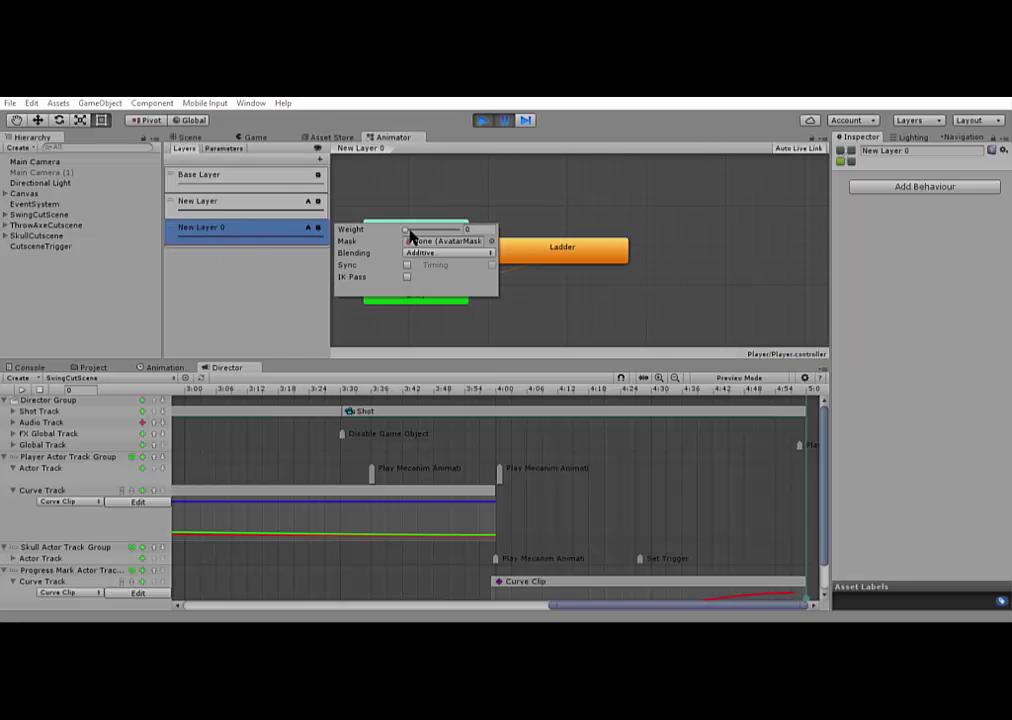
pyautogui.moveTo(410, 236); pyautogui.dragTo(444, 234)
pyautogui.click(405, 120)
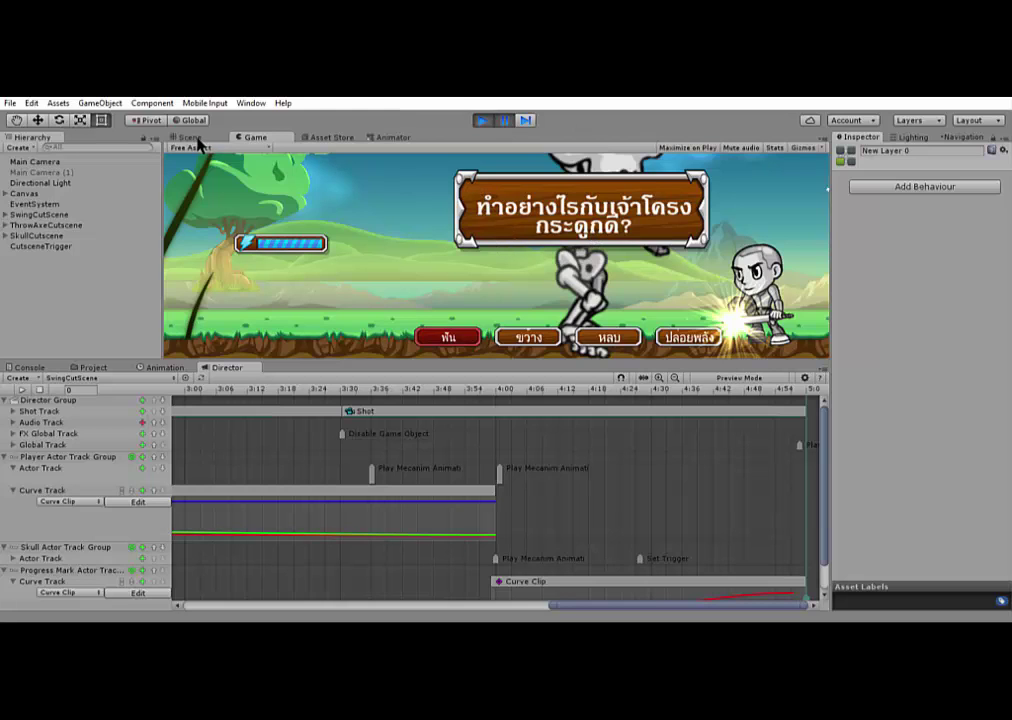
# Step: Open New Layer 0's and New Layer's settings in turn to compare their weights
pyautogui.click(375, 139)
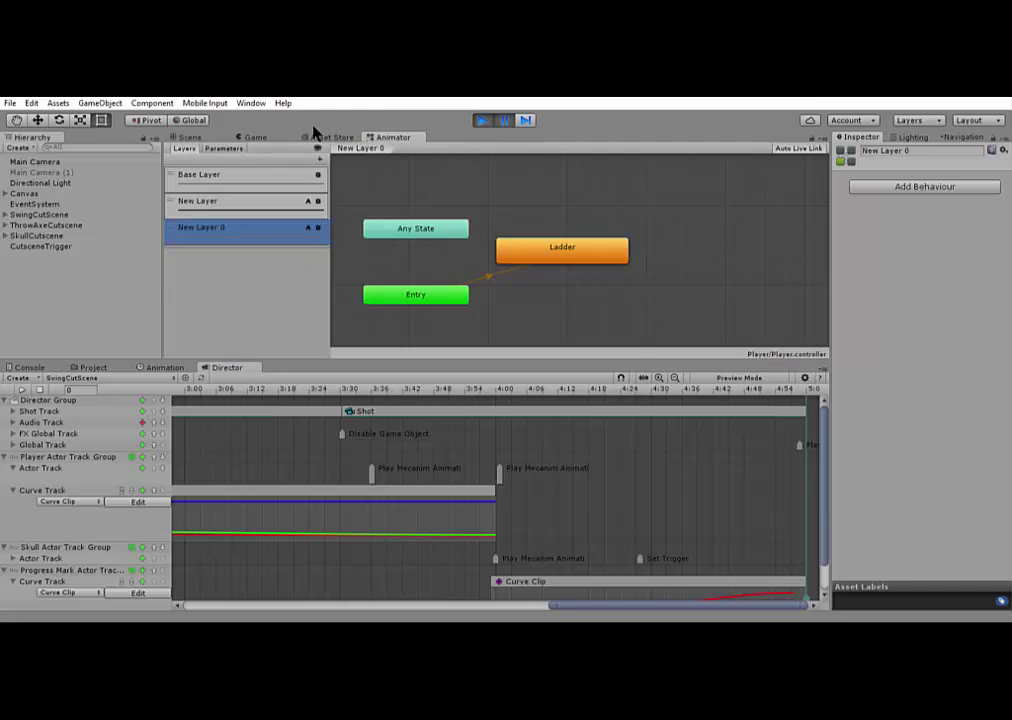
pyautogui.click(317, 229)
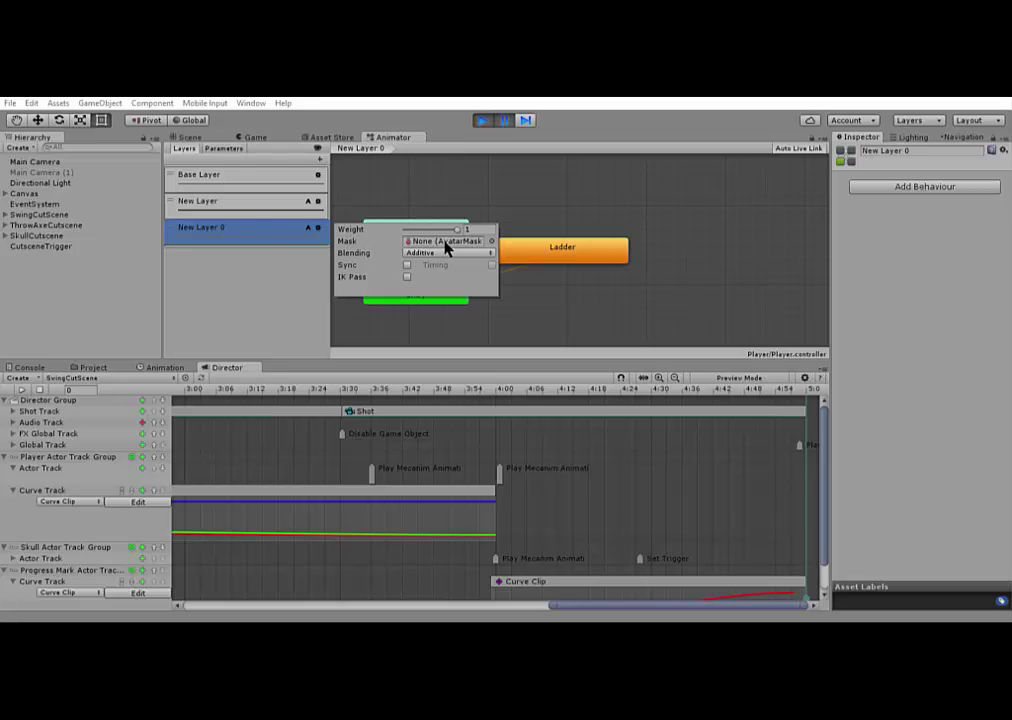
pyautogui.click(272, 206)
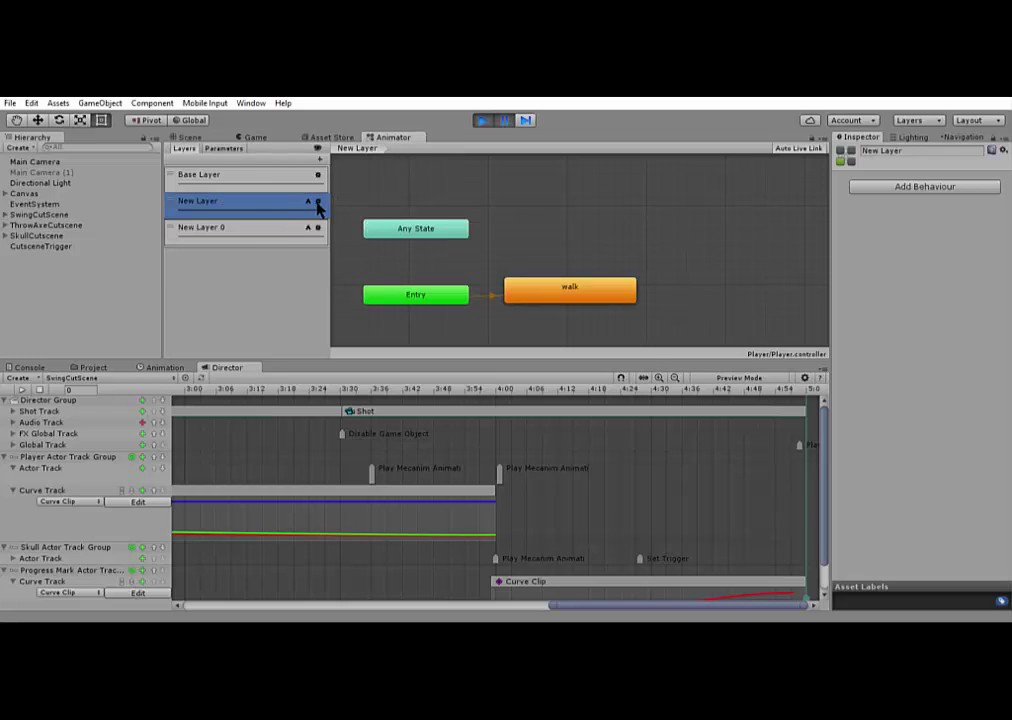
pyautogui.click(318, 203)
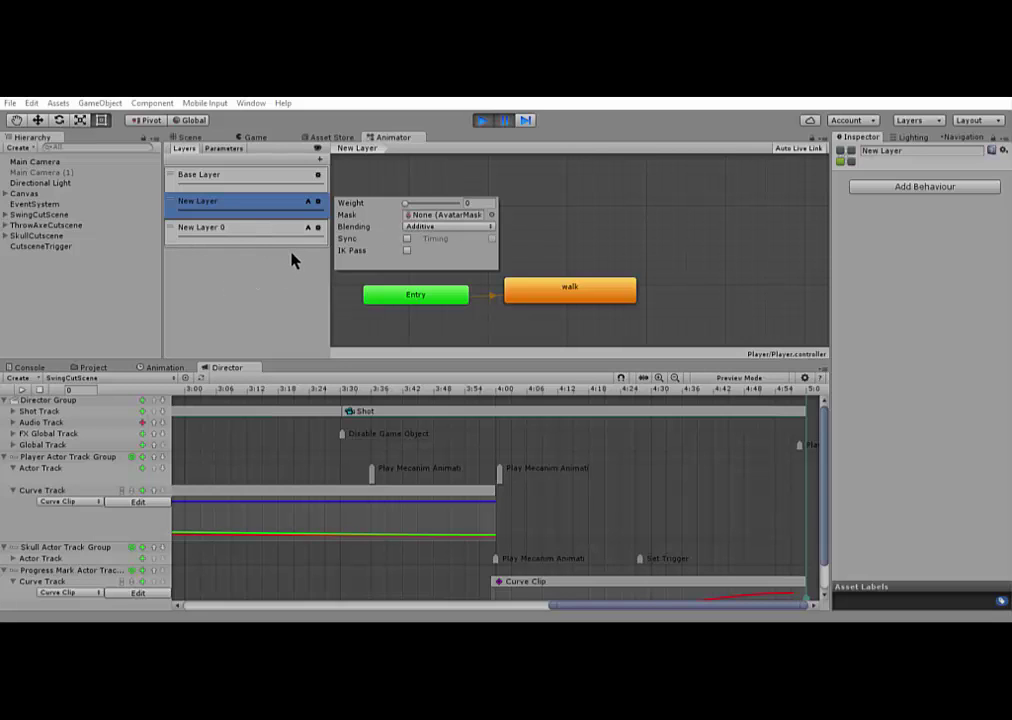
pyautogui.click(245, 236)
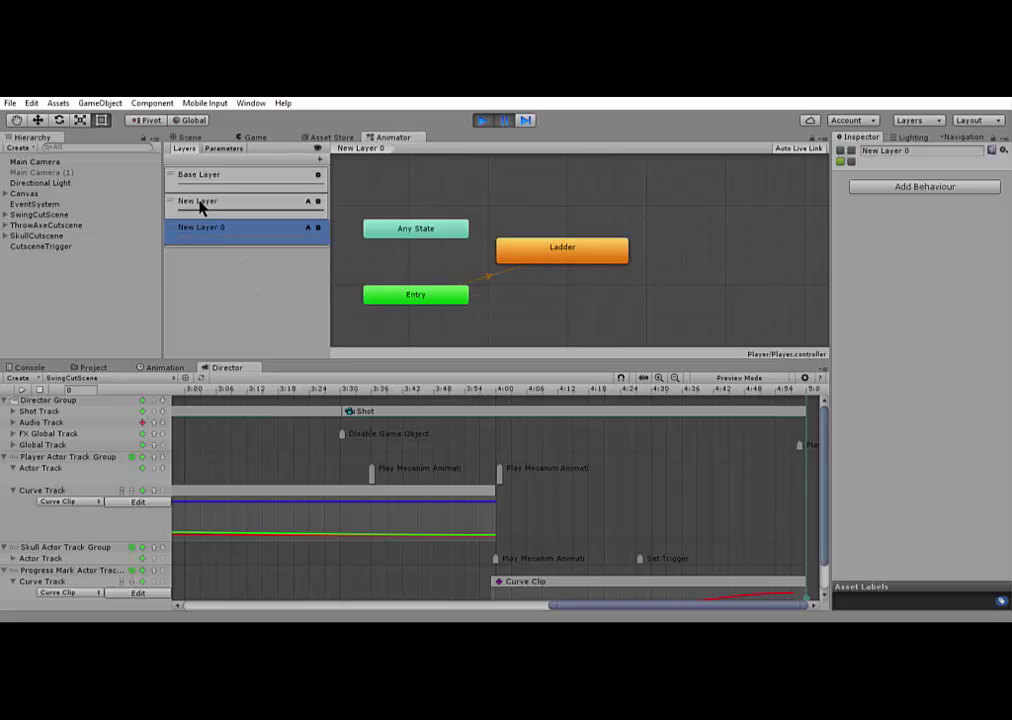
pyautogui.click(201, 205)
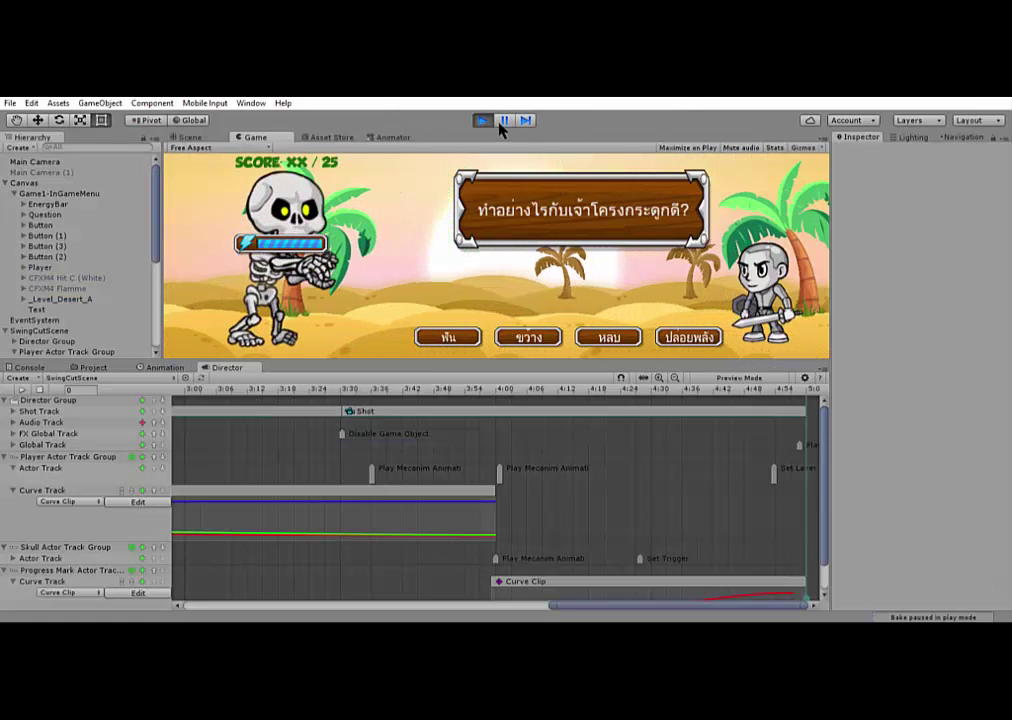
# Step: Stop Play mode and set the Animator's New Layer weight to 0.58
pyautogui.hotkey('ctrl', 'p')
pyautogui.click(345, 137)
pyautogui.click(385, 137)
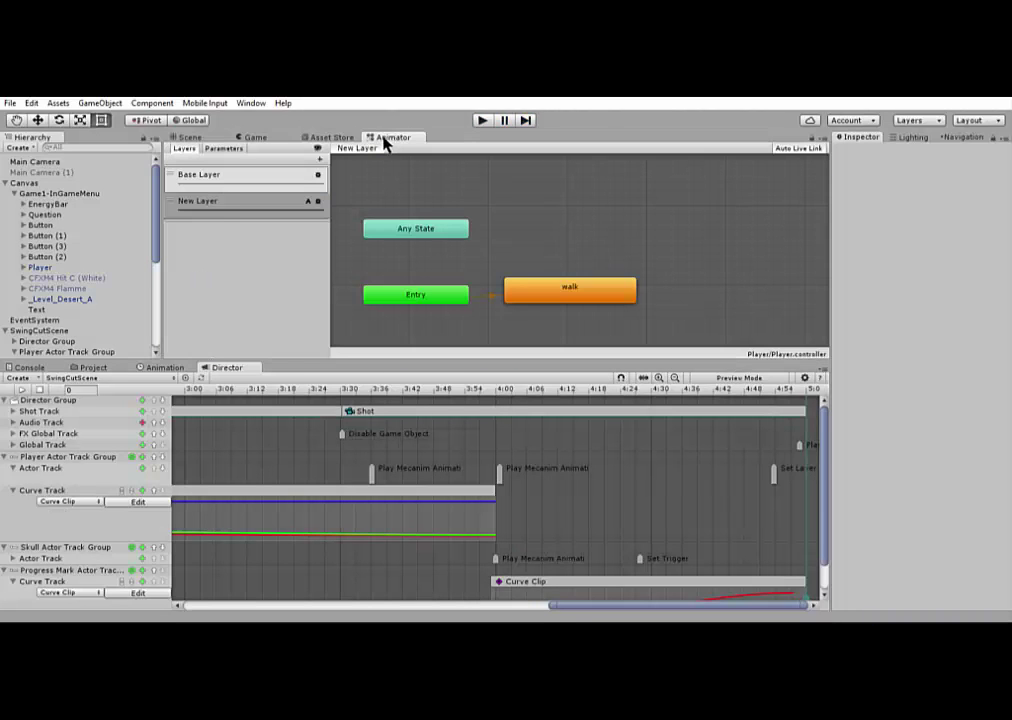
pyautogui.click(240, 201)
pyautogui.click(318, 201)
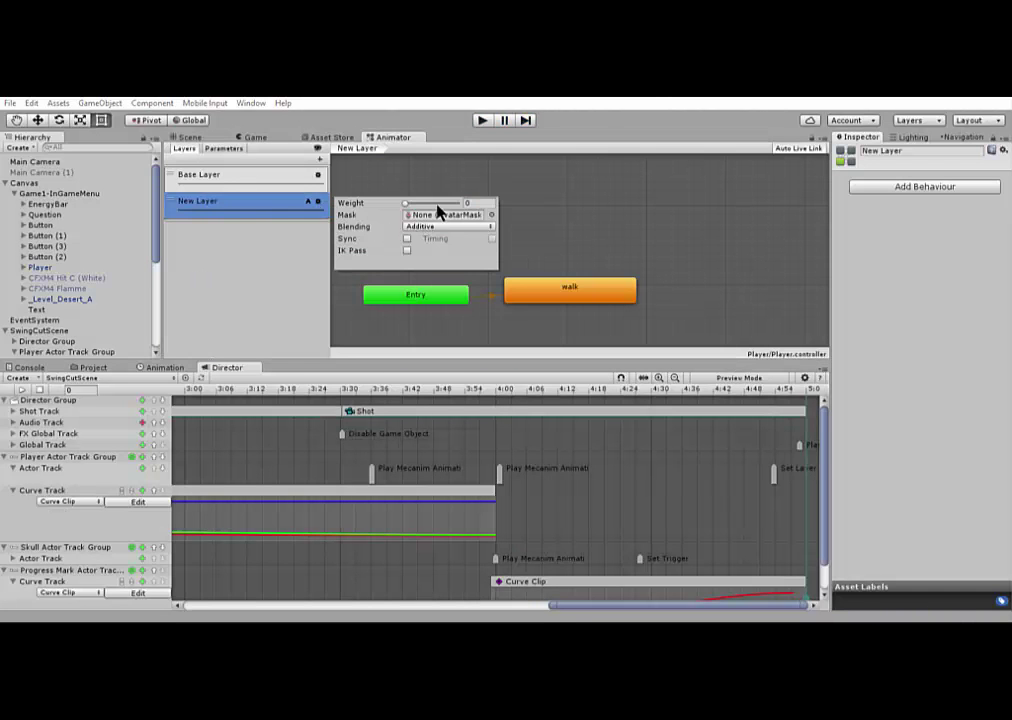
pyautogui.moveTo(404, 203); pyautogui.dragTo(437, 203)
pyautogui.click(483, 122)
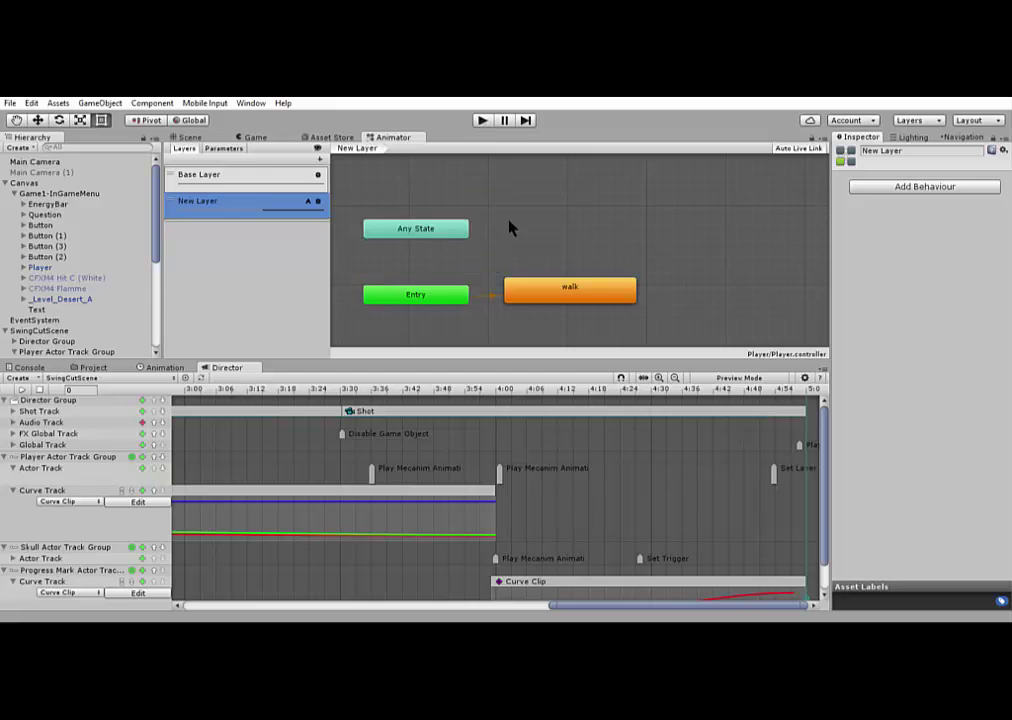
# Step: Play the game, pause, resume, then pause again mid-animation
pyautogui.click(481, 120)
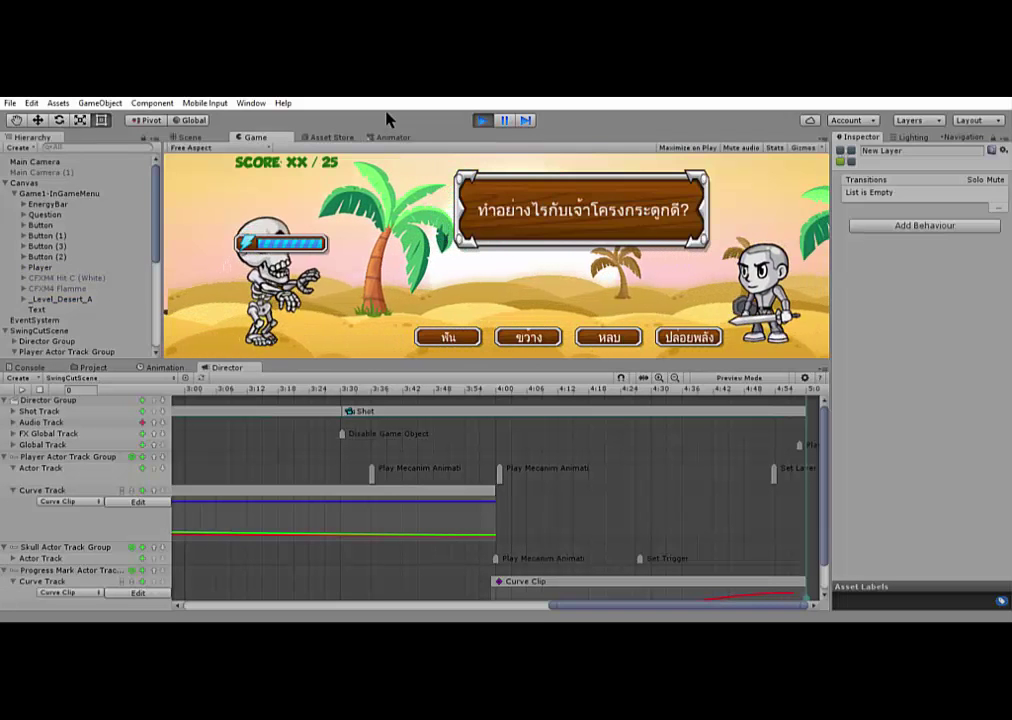
pyautogui.click(505, 122)
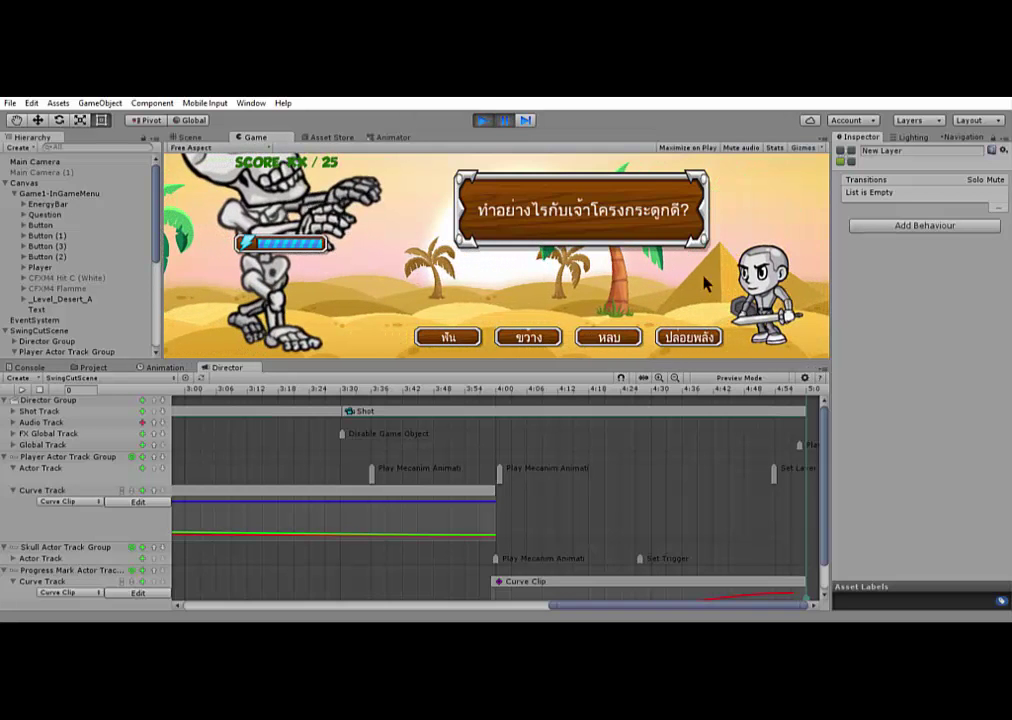
pyautogui.click(505, 120)
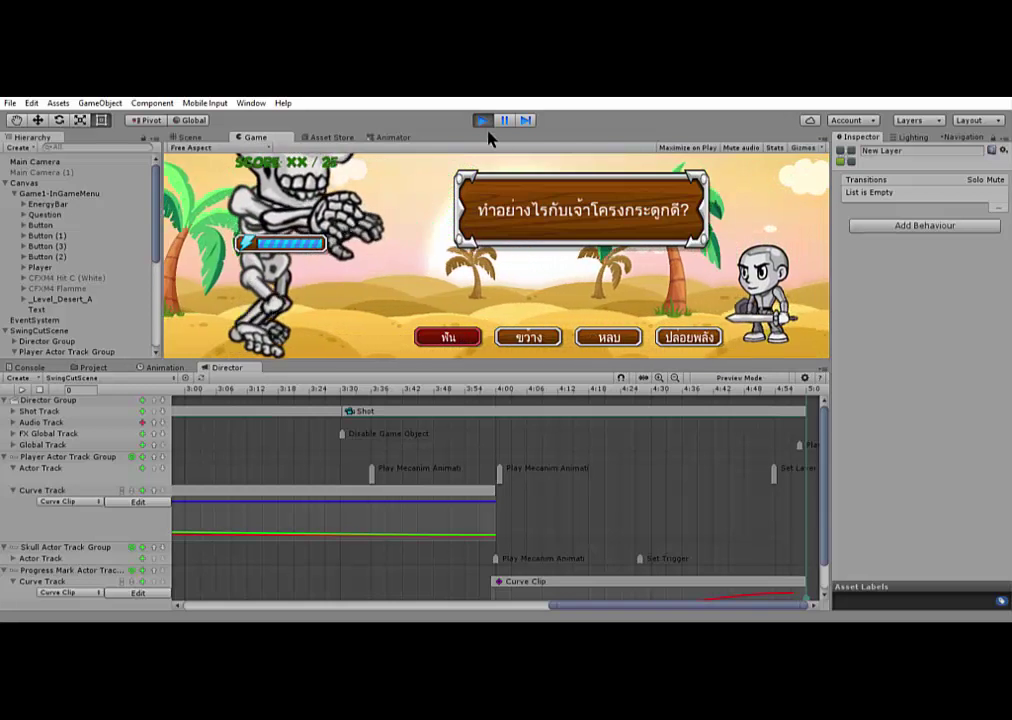
pyautogui.click(503, 120)
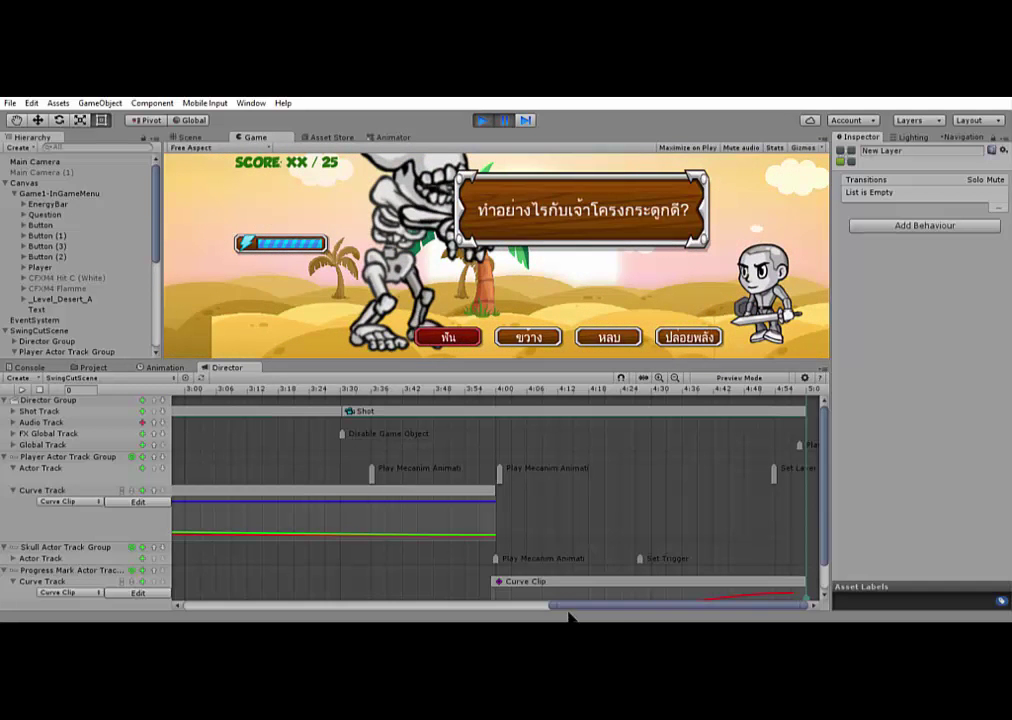
pyautogui.moveTo(568, 606); pyautogui.dragTo(182, 575)
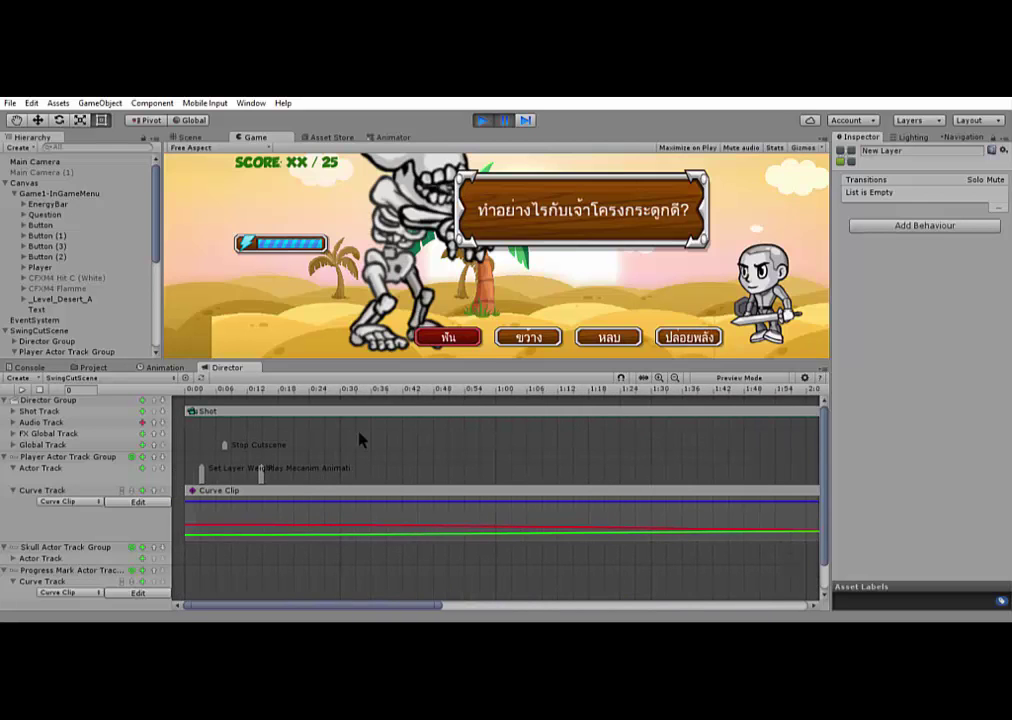
pyautogui.click(210, 468)
pyautogui.rightClick(146, 469)
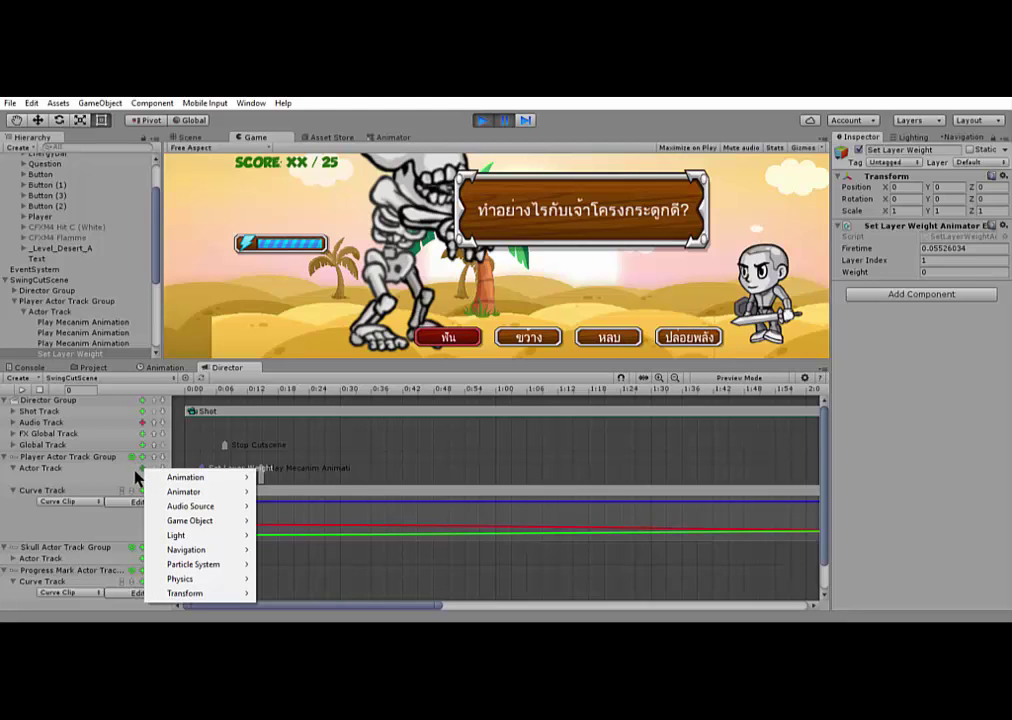
pyautogui.moveTo(235, 491)
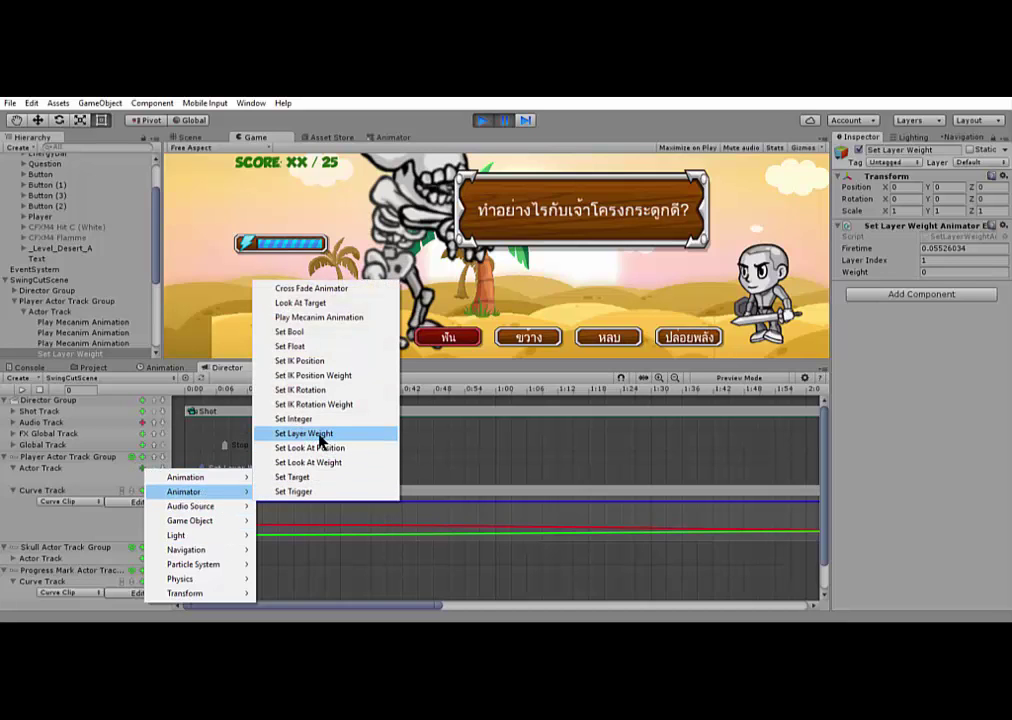
pyautogui.click(429, 440)
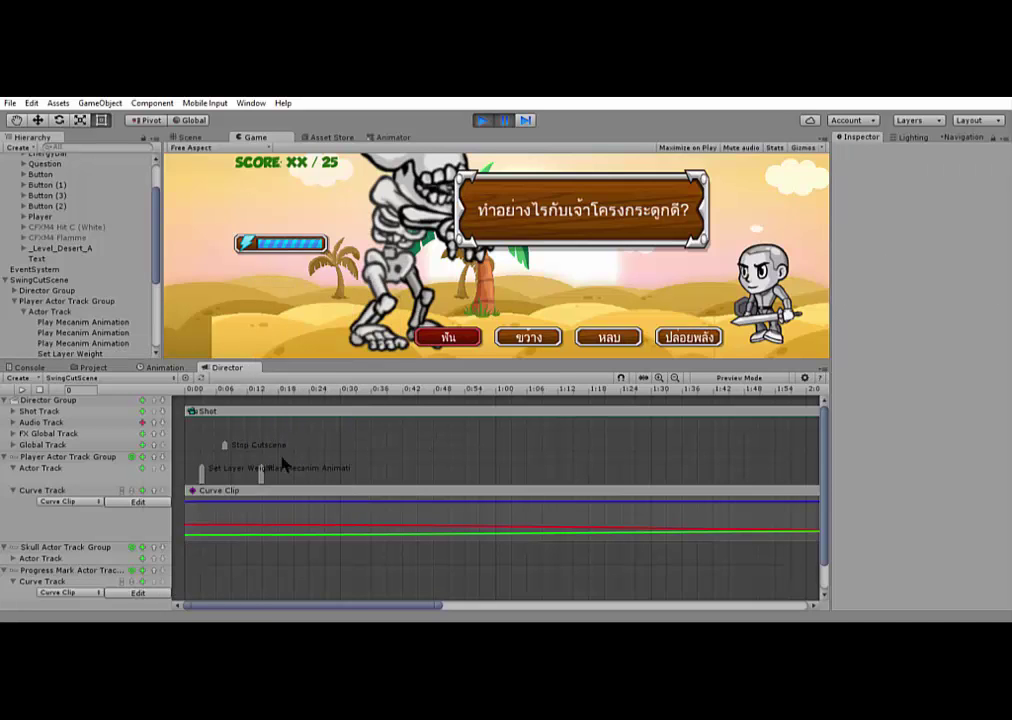
# Step: Inspect the later Set Layer Weight event, which sets layer 1 to weight 0.5 at firetime 4.895855
pyautogui.click(207, 477)
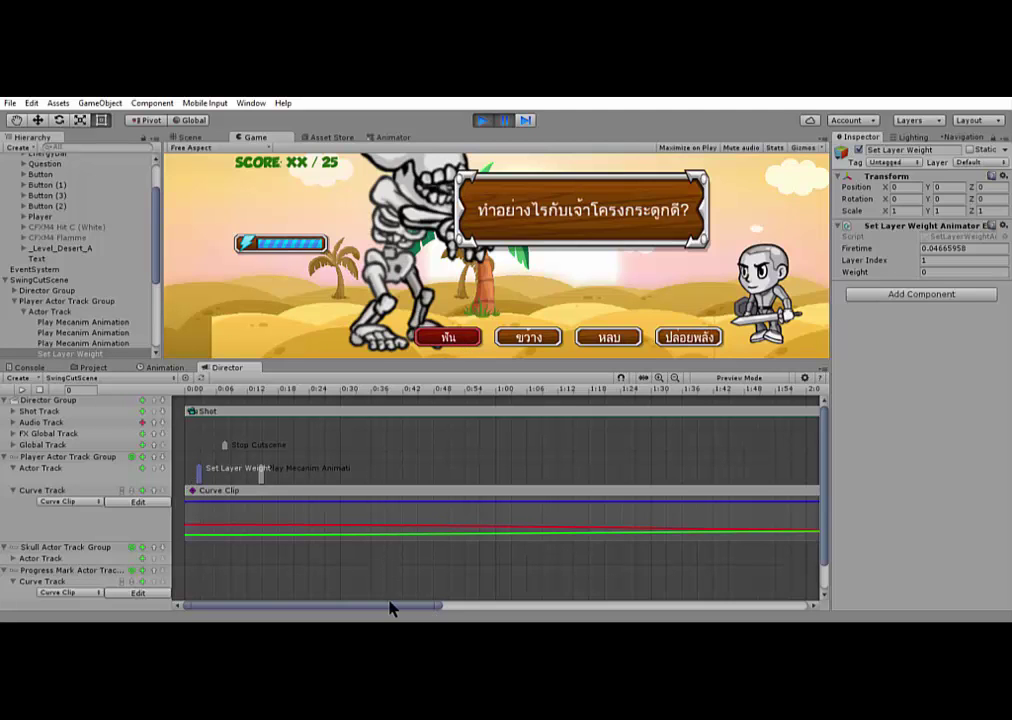
pyautogui.moveTo(390, 608); pyautogui.dragTo(781, 598)
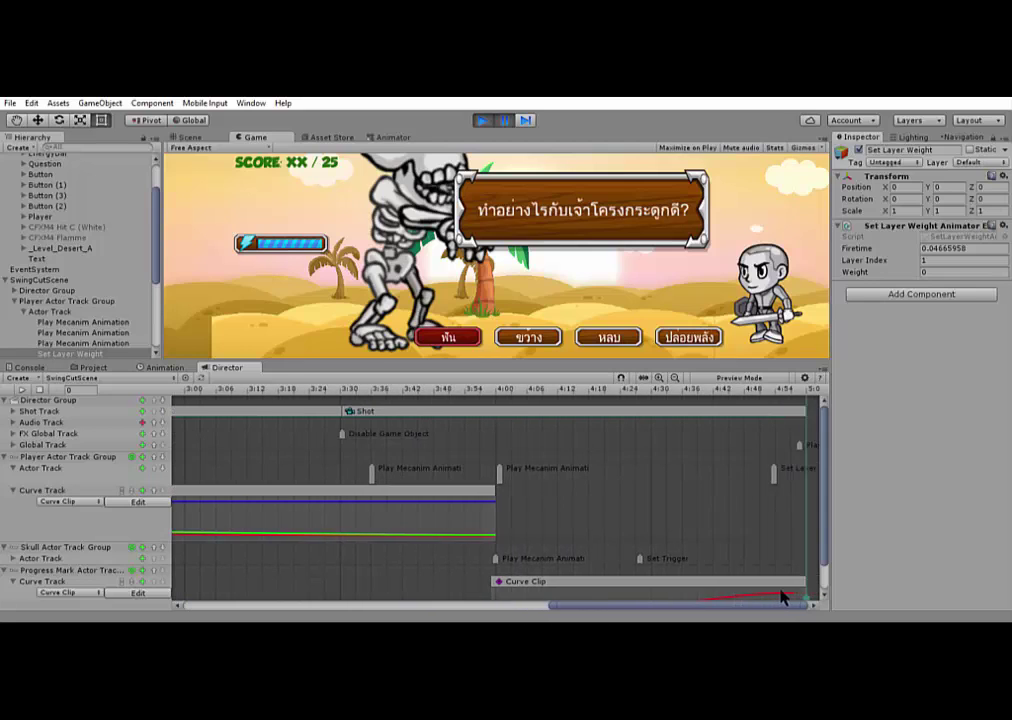
pyautogui.click(774, 474)
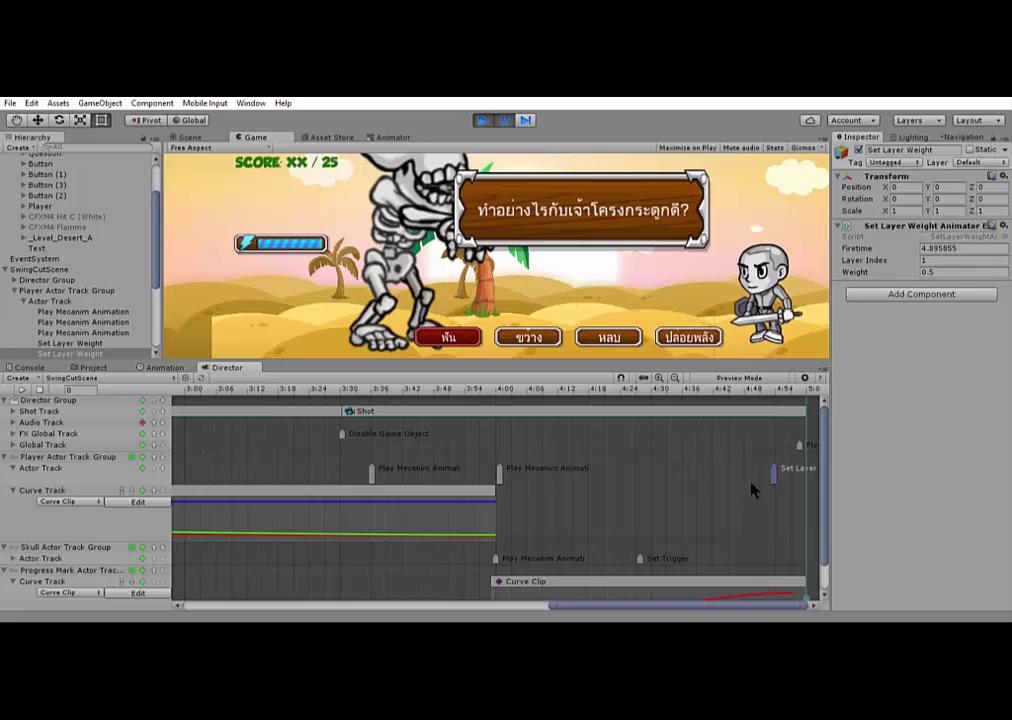
pyautogui.moveTo(696, 608); pyautogui.dragTo(296, 609)
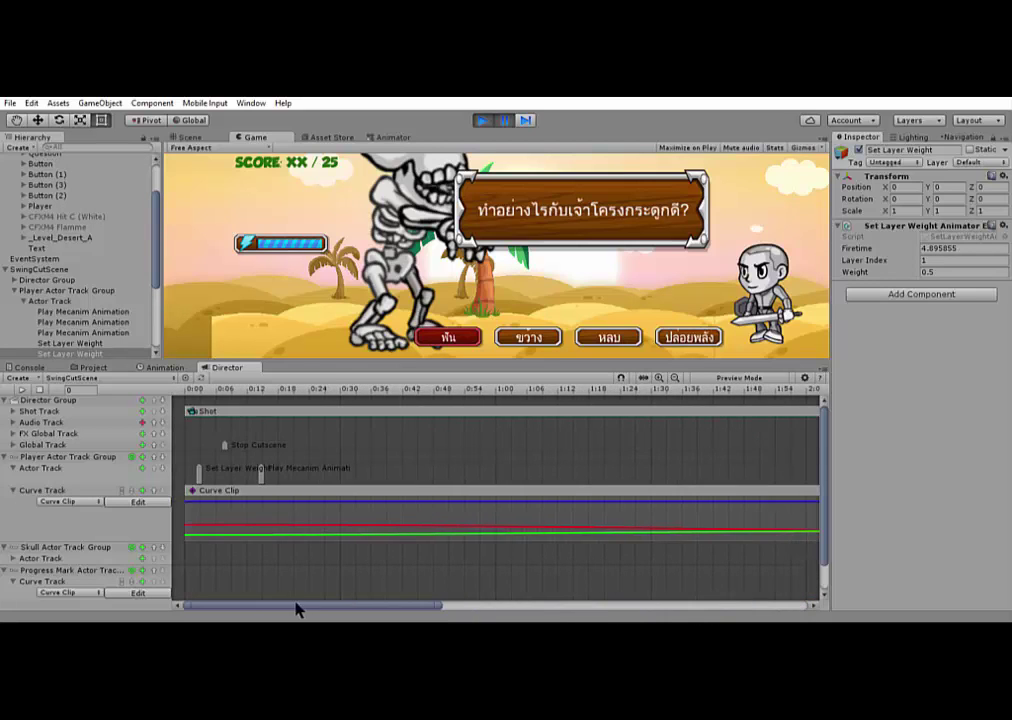
# Step: Delete the opening Set Layer Weight event from the swing cutscene, outside Play mode
pyautogui.click(199, 469)
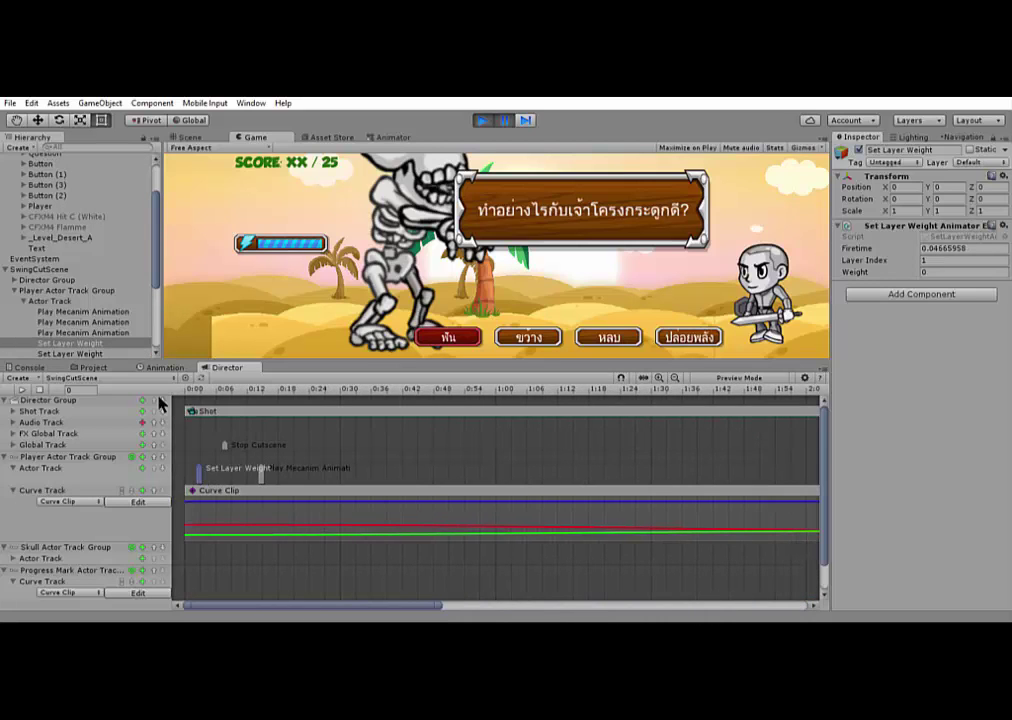
pyautogui.press('Delete')
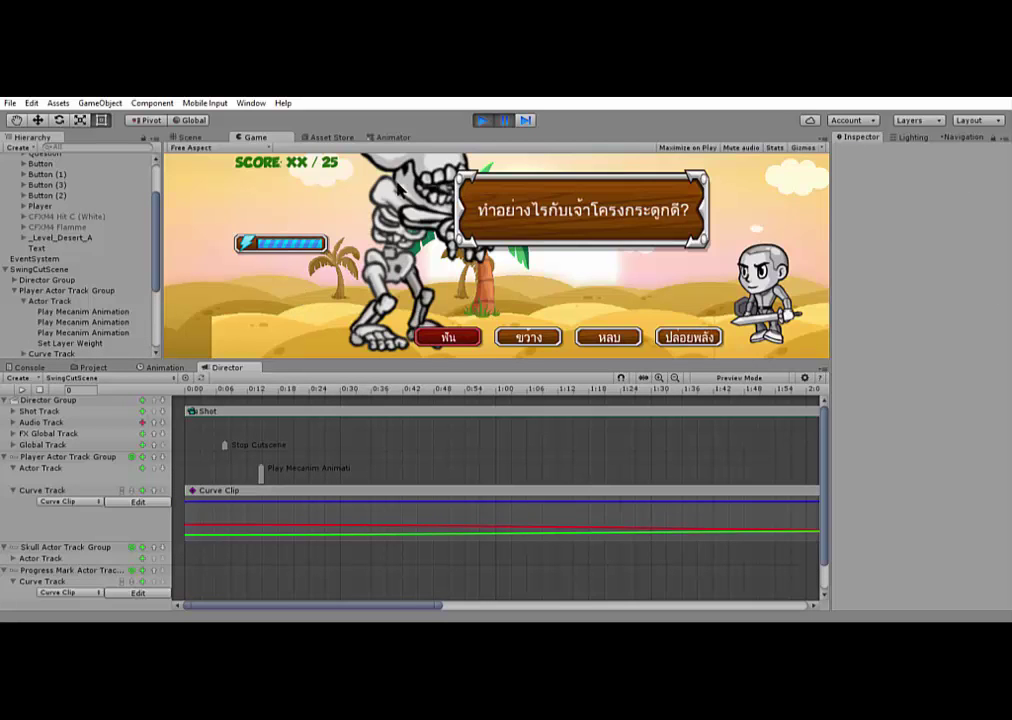
pyautogui.click(484, 120)
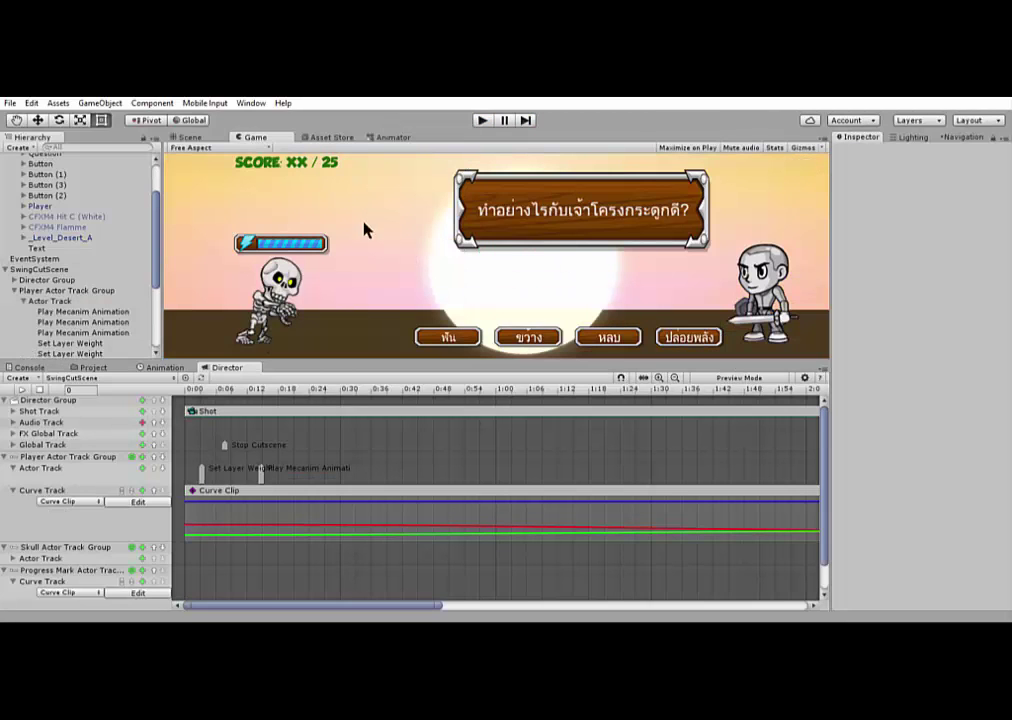
pyautogui.hotkey('ctrl', 'z')
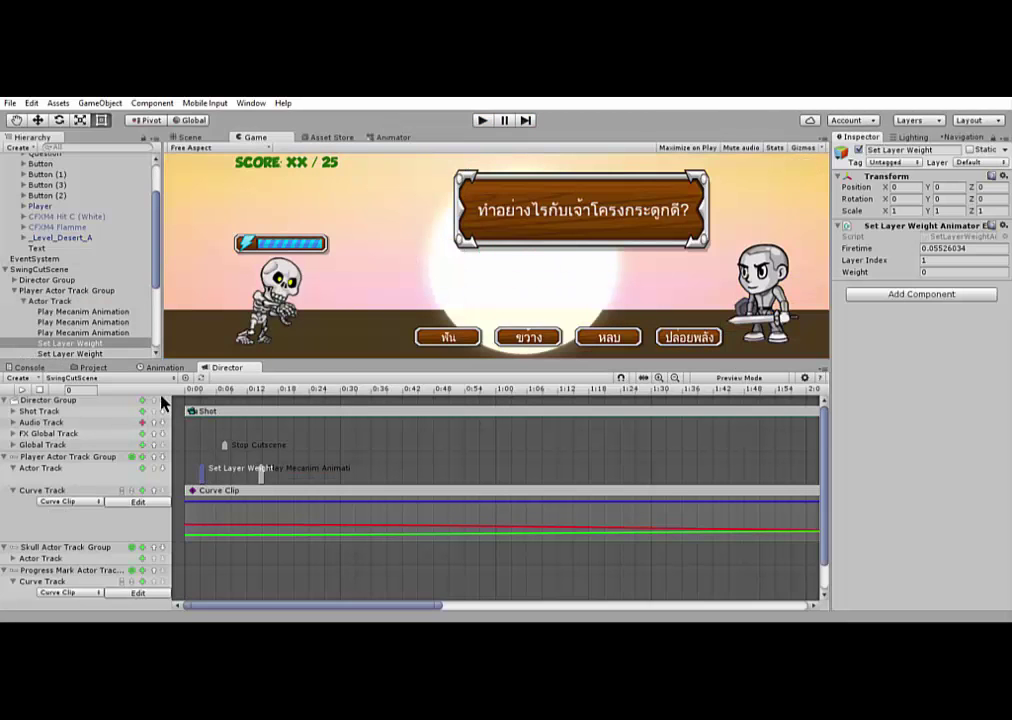
pyautogui.press('Delete')
# Step: Play the game, answer ฟัน to trigger the cutscene, then stop playing
pyautogui.click(482, 120)
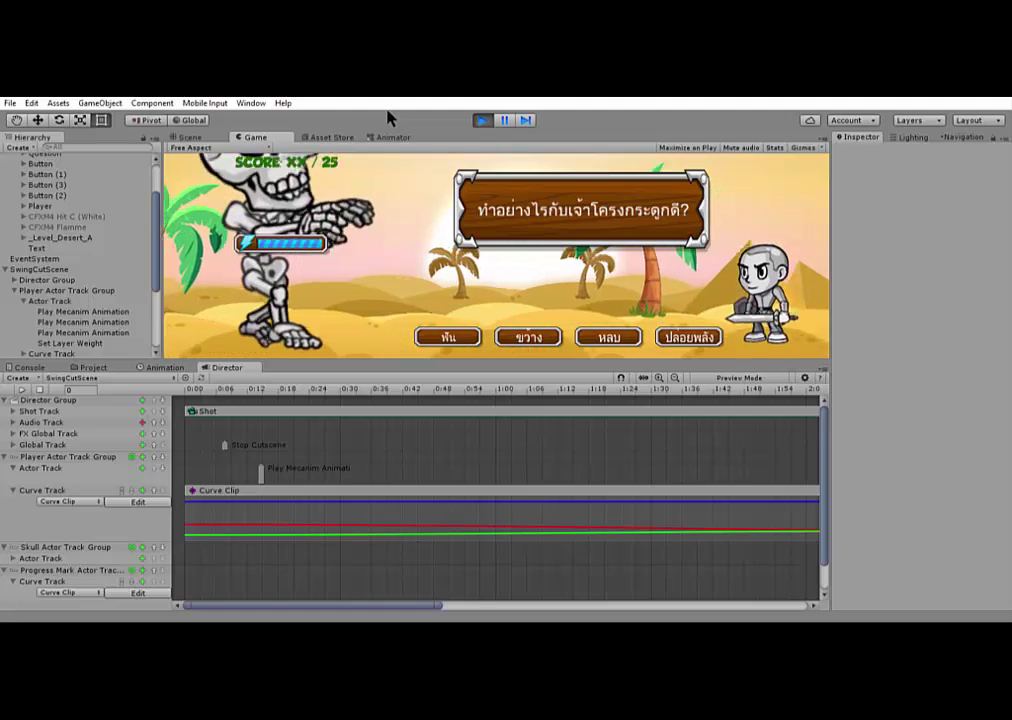
pyautogui.click(448, 337)
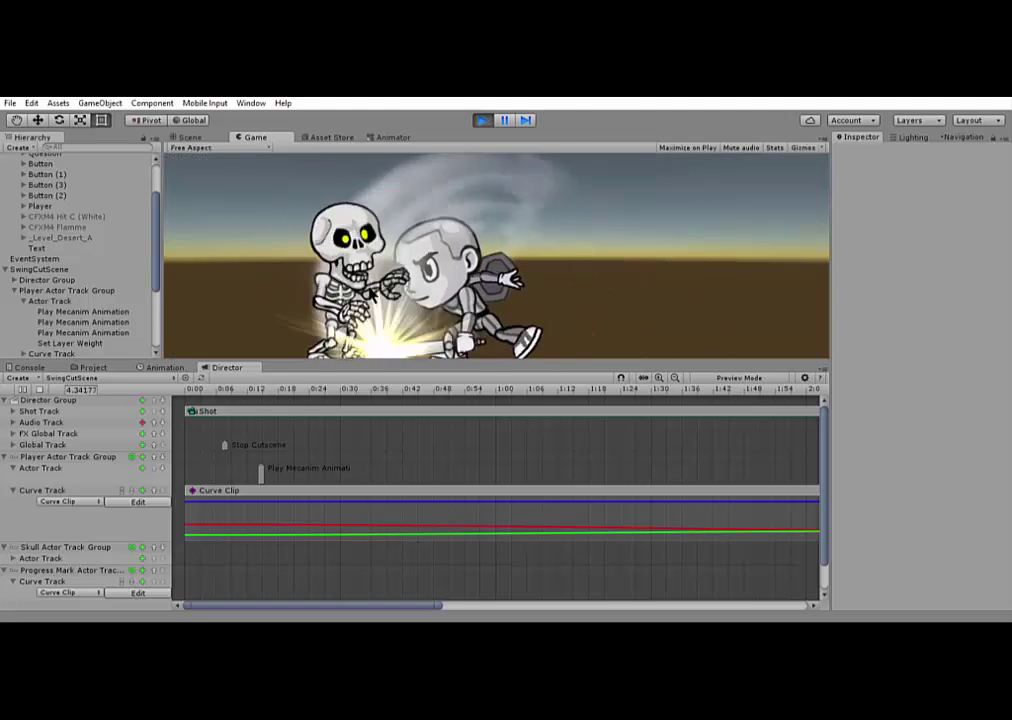
pyautogui.click(482, 120)
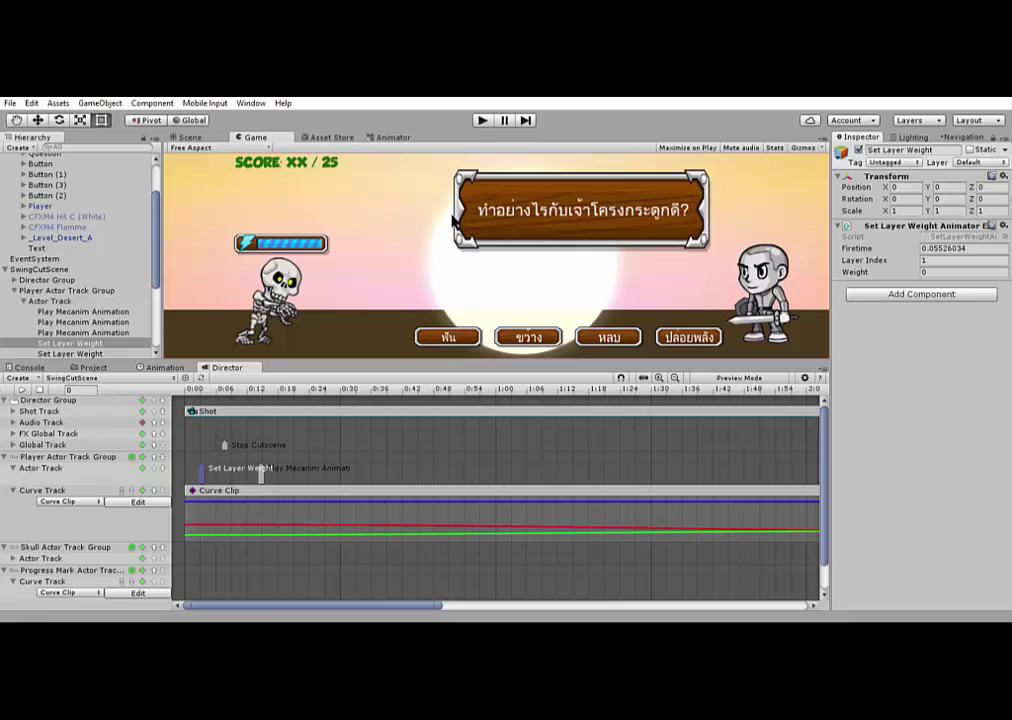
pyautogui.hotkey('ctrl', 'p')
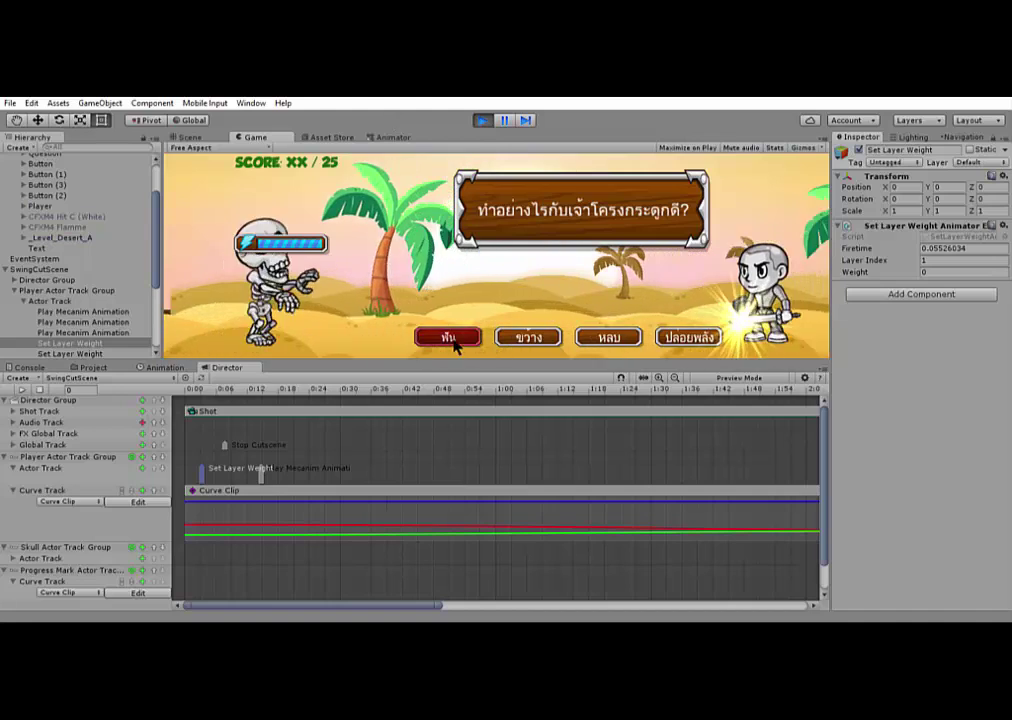
pyautogui.click(454, 340)
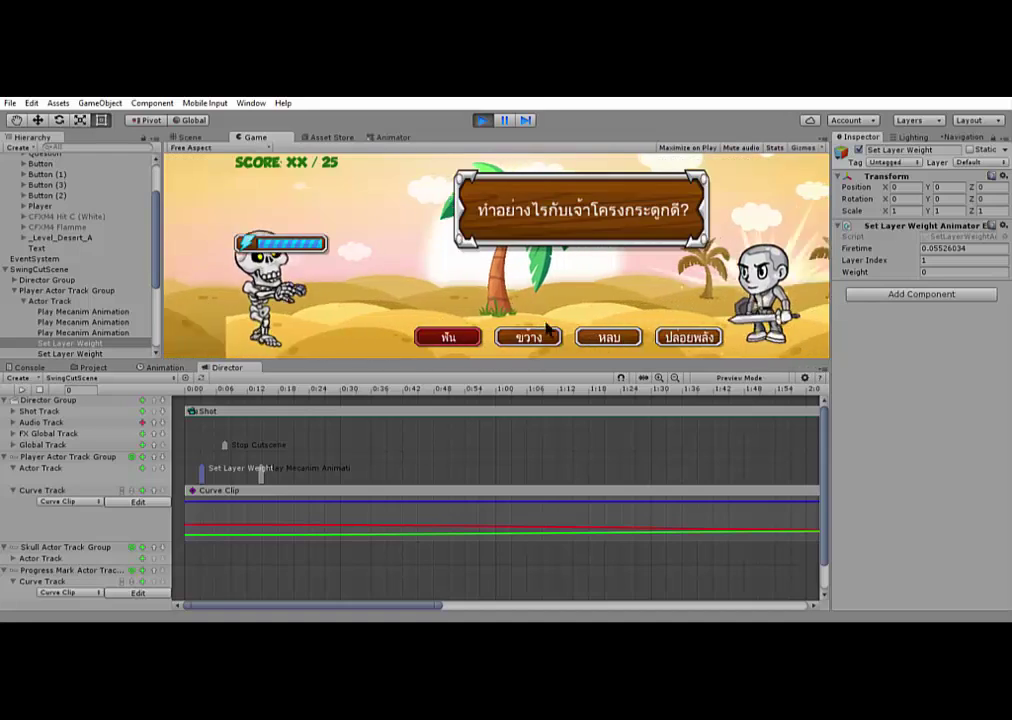
pyautogui.click(452, 342)
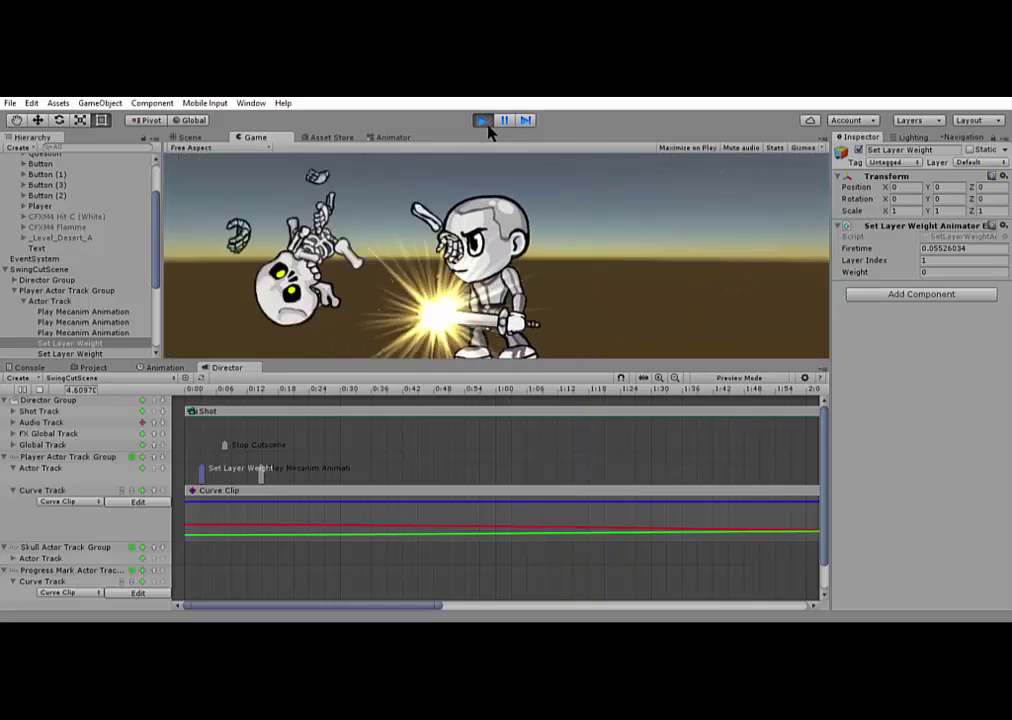
pyautogui.click(484, 121)
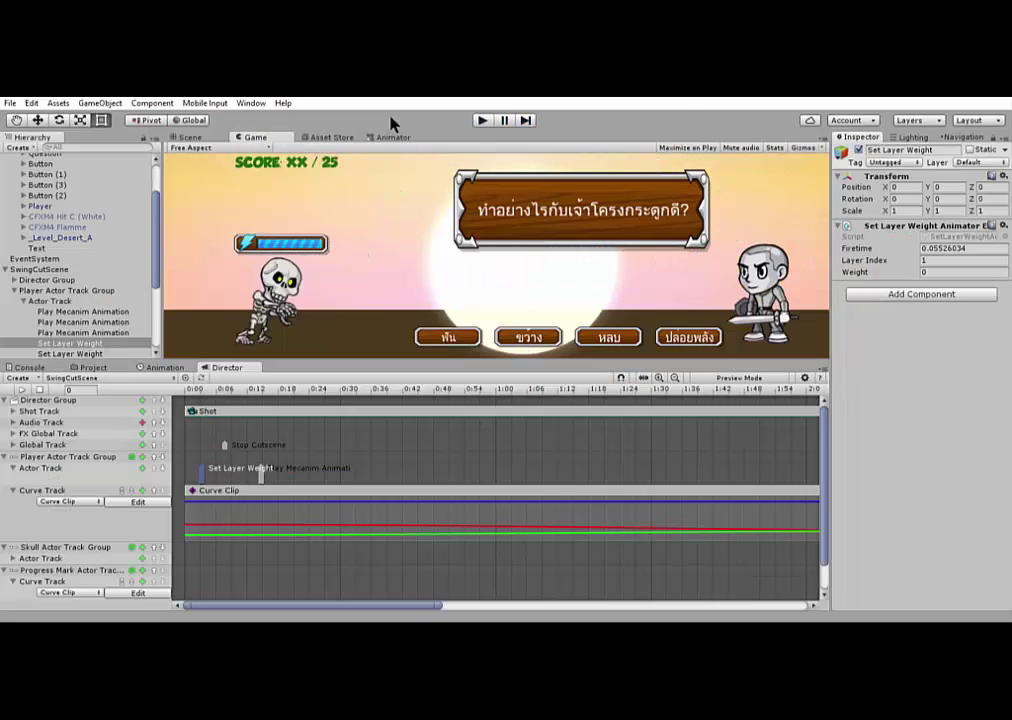